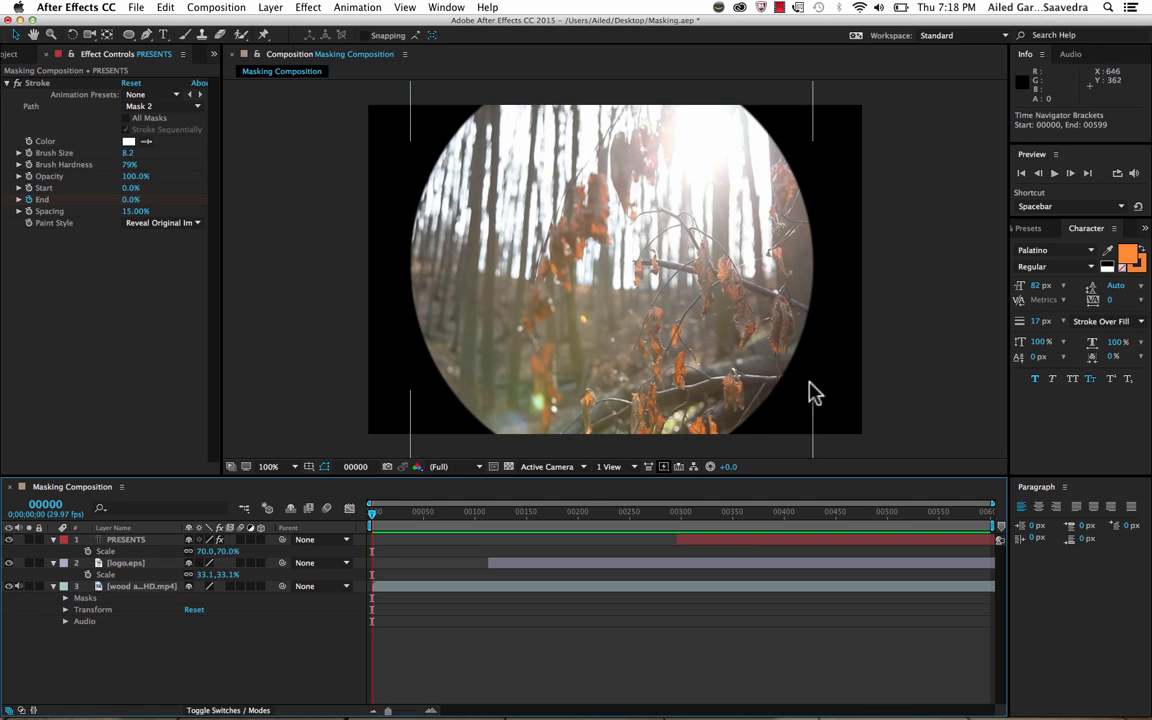
Play and scrub through the finished composition to examine the circular video mask, the logo reveal and the title animation
{"action": "key", "text": "space"}
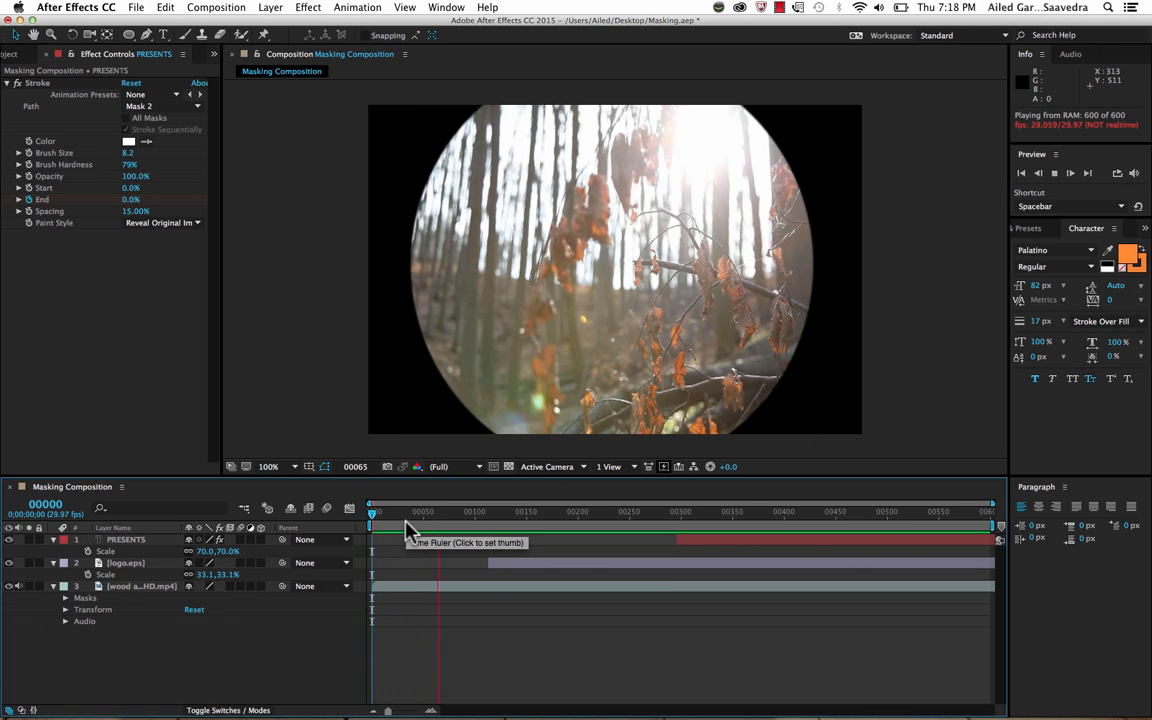
{"action": "key", "text": "space"}
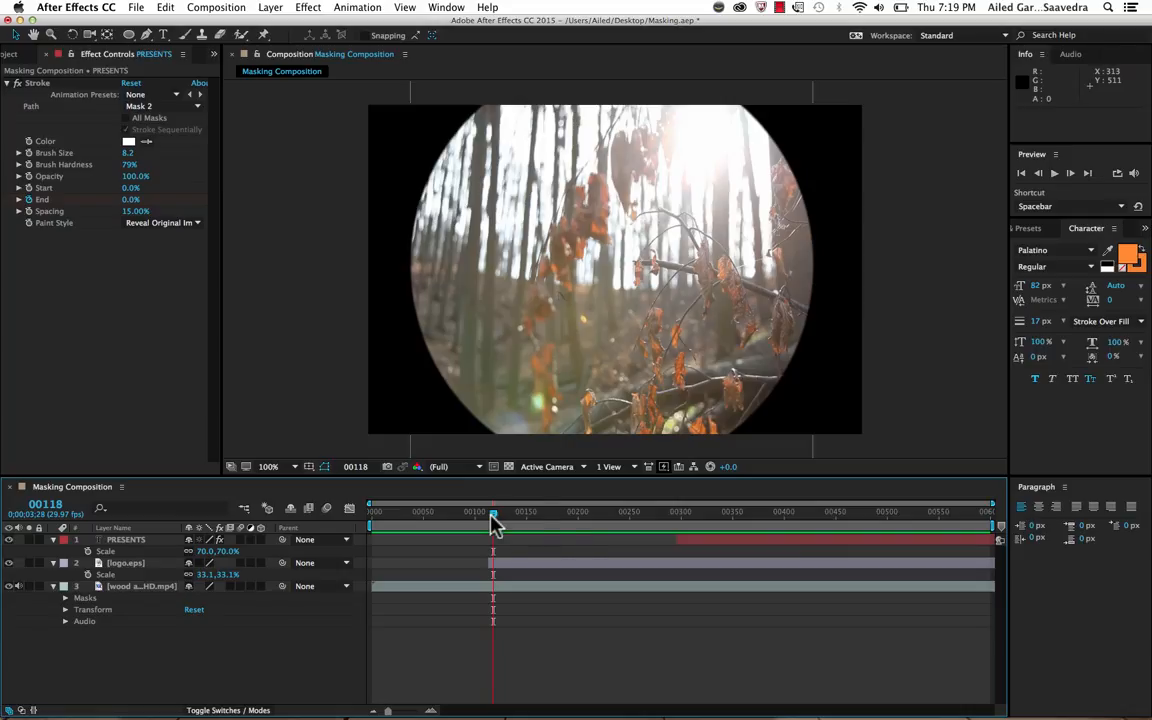
{"action": "left_click_drag", "start_coordinate": [493, 522], "coordinate": [560, 514]}
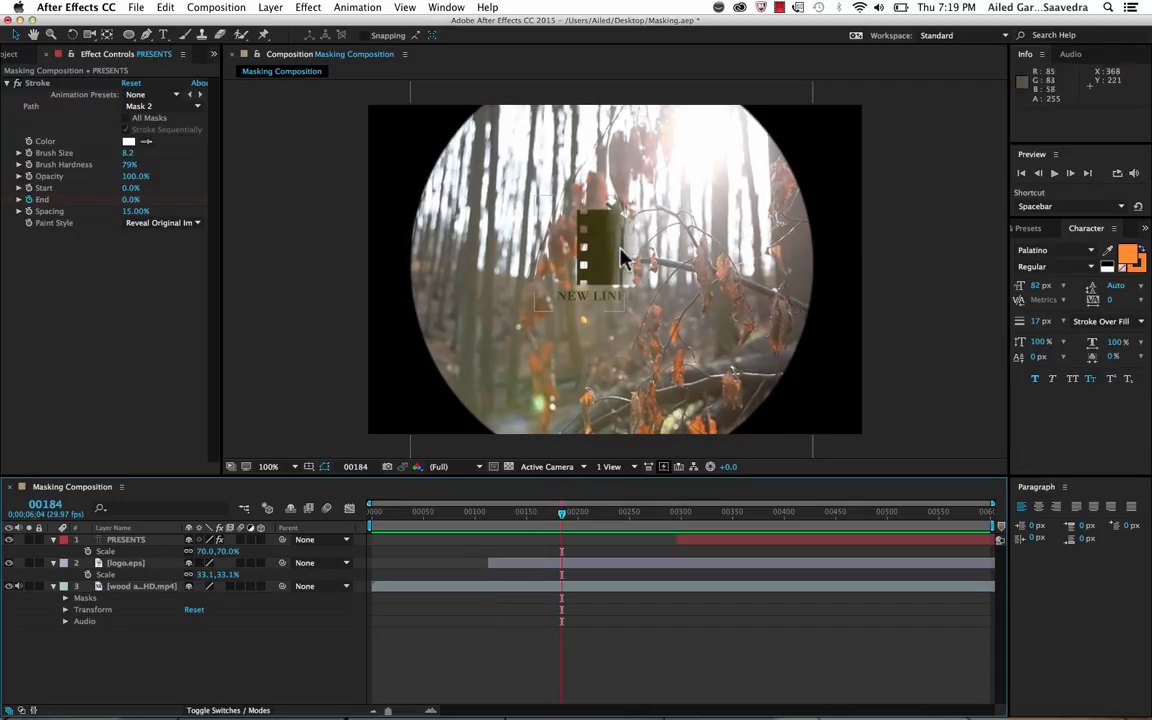
{"action": "left_click_drag", "start_coordinate": [561, 514], "coordinate": [666, 519]}
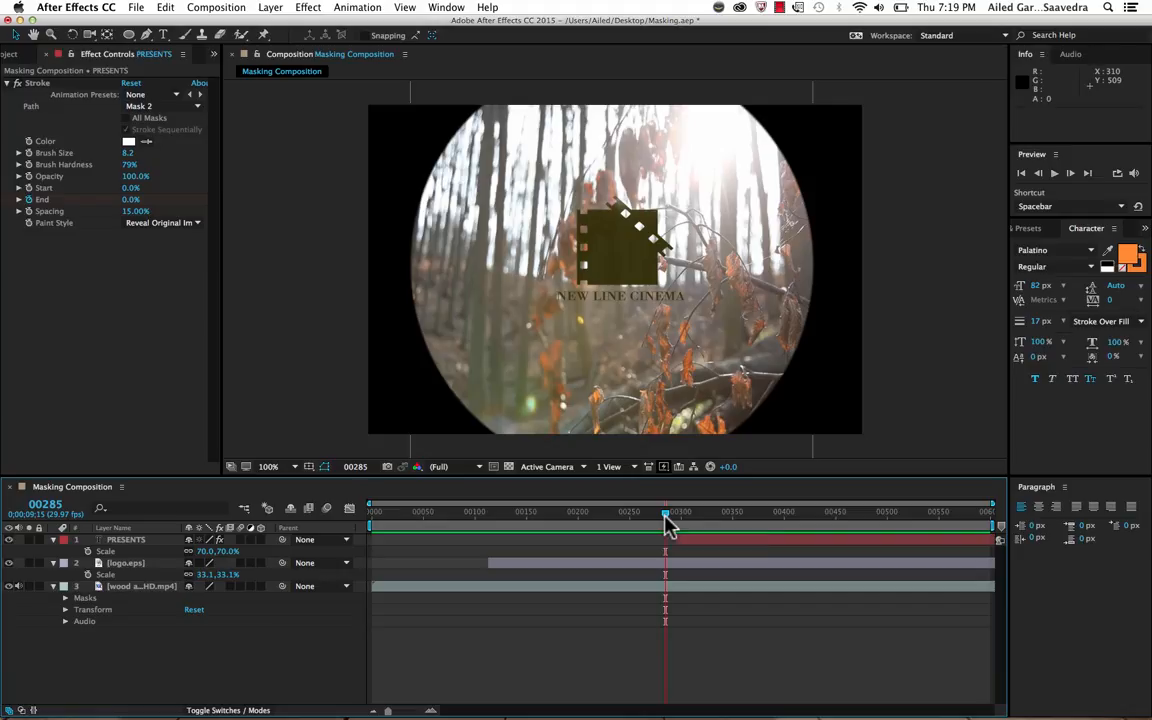
{"action": "left_click_drag", "start_coordinate": [666, 519], "coordinate": [852, 470]}
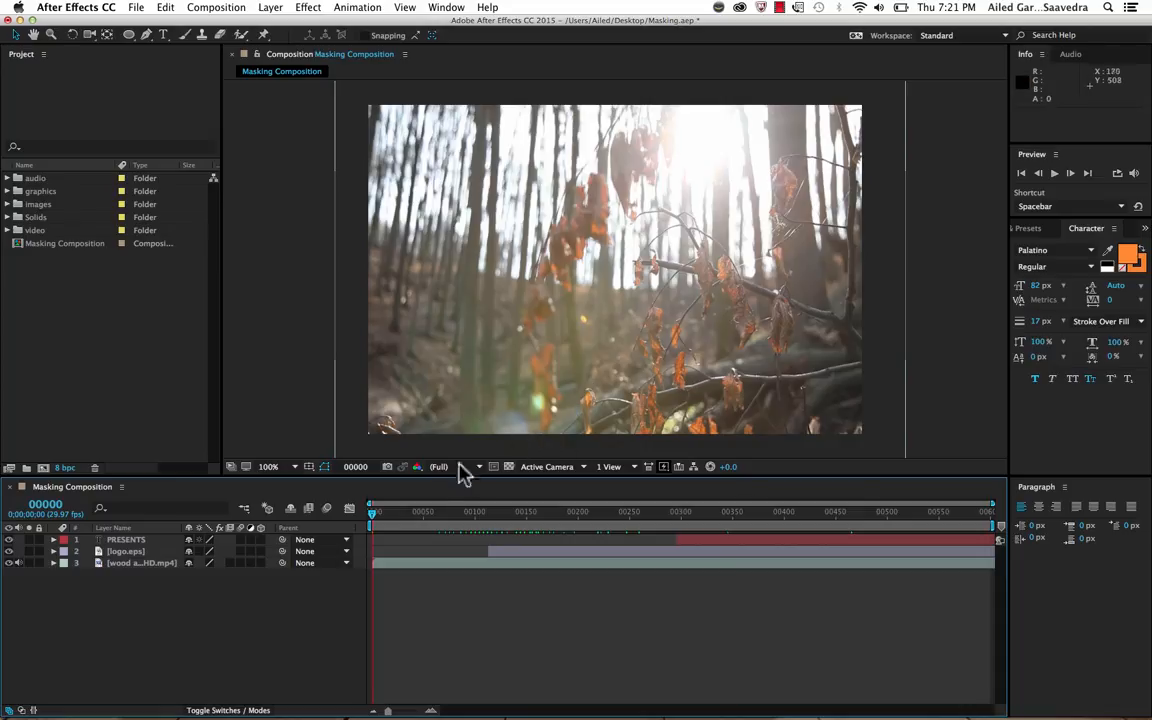
Draw a circular mask with the Ellipse Tool on the wood autumn video layer, about 722 by 604 px
{"action": "left_click", "coordinate": [134, 565]}
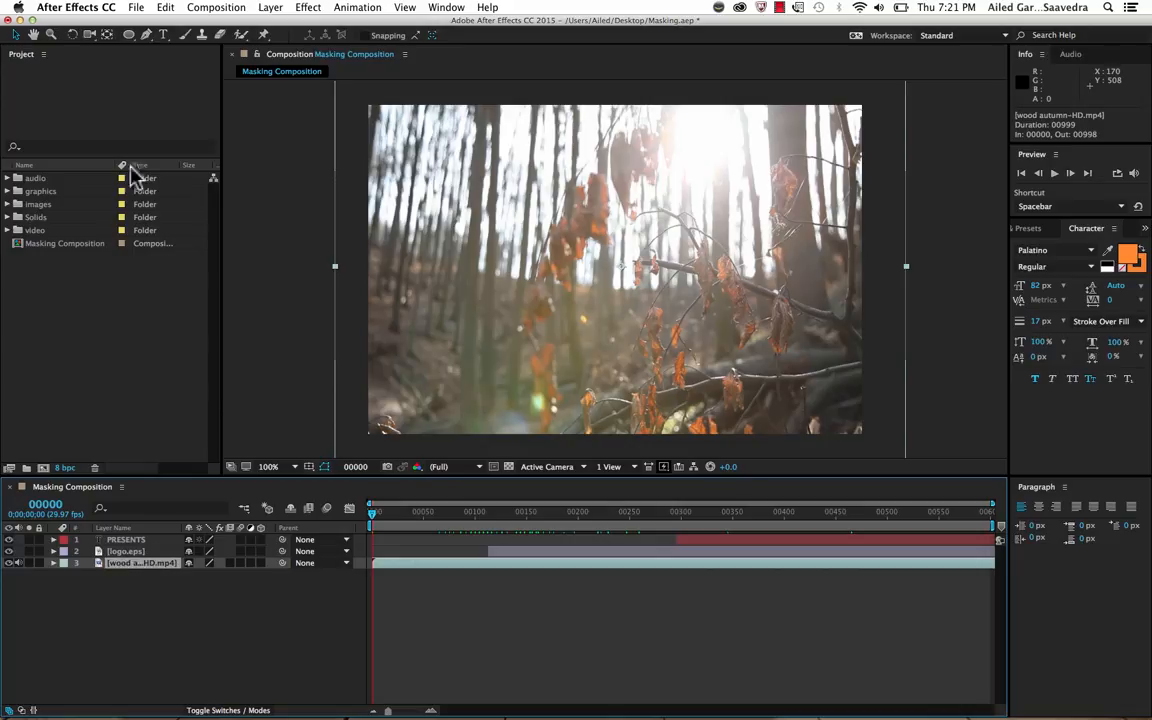
{"action": "left_click", "coordinate": [130, 37]}
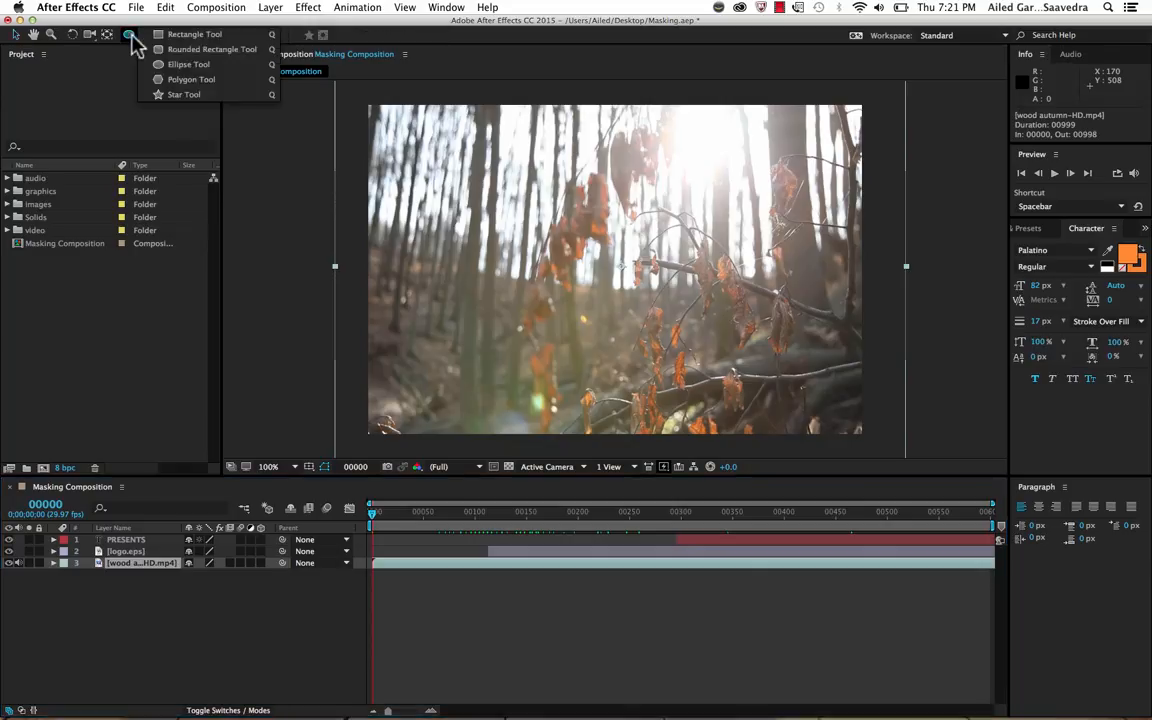
{"action": "left_click", "coordinate": [168, 64]}
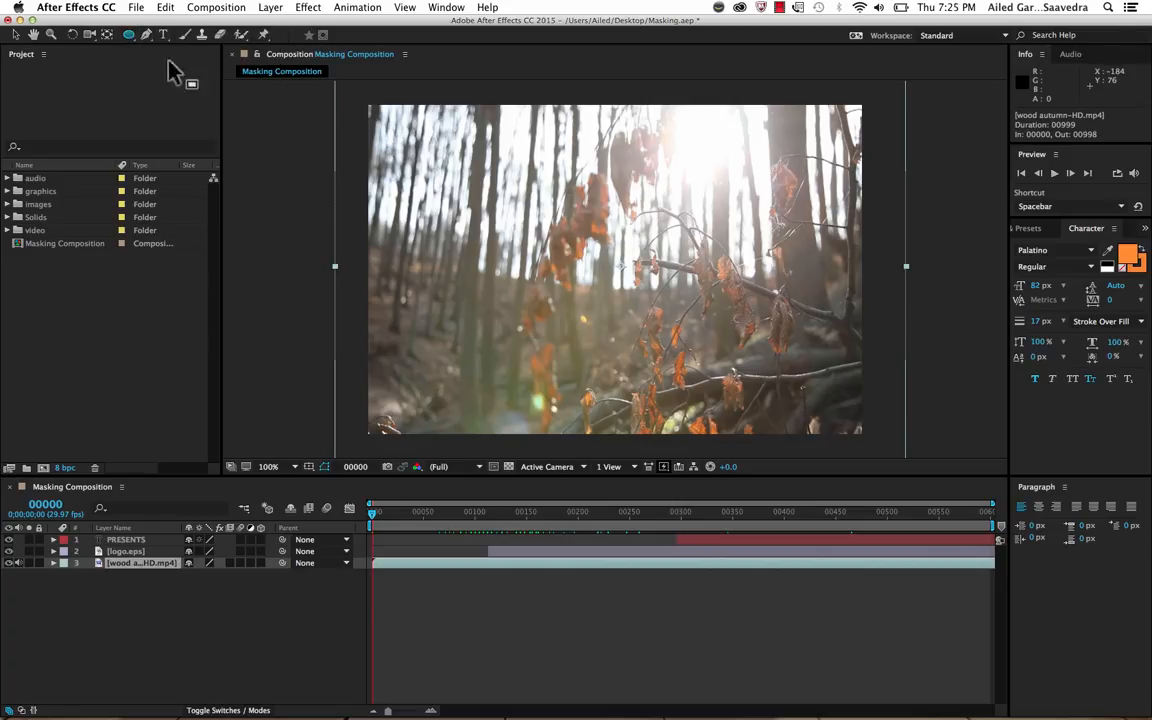
{"action": "left_click_drag", "start_coordinate": [477, 94], "coordinate": [800, 419]}
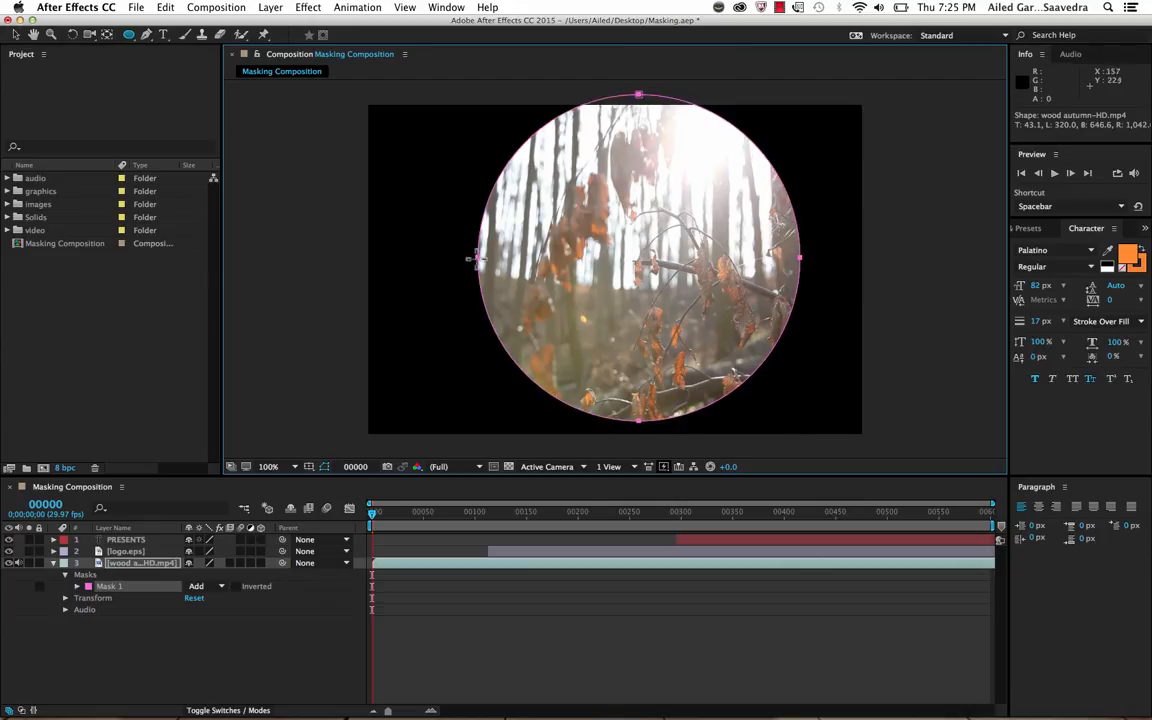
Move the whole circular mask on the video layer so it sits centred in the composition frame
{"action": "left_click", "coordinate": [15, 36]}
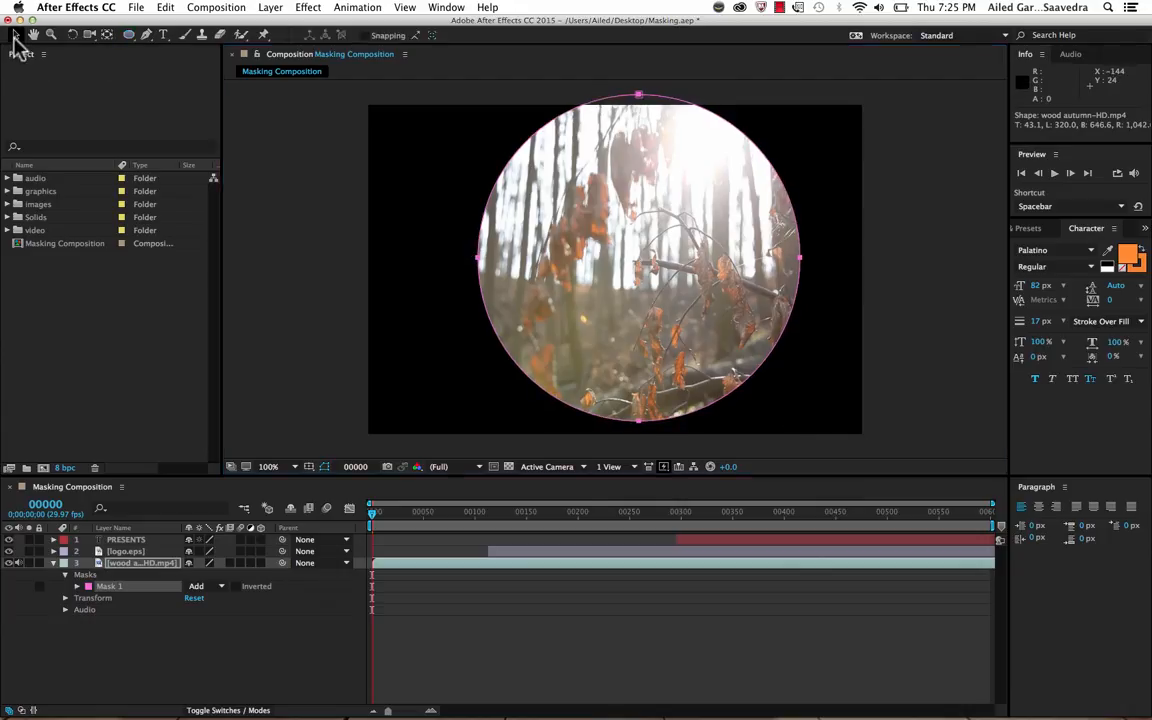
{"action": "left_click", "coordinate": [603, 107]}
{"action": "mouse_move", "coordinate": [603, 107]}
{"action": "left_mouse_down"}
{"action": "mouse_move", "coordinate": [568, 128]}
{"action": "mouse_move", "coordinate": [415, 72]}
{"action": "mouse_move", "coordinate": [476, 41]}
{"action": "mouse_move", "coordinate": [730, 39]}
{"action": "mouse_move", "coordinate": [753, 125]}
{"action": "mouse_move", "coordinate": [728, 170]}
{"action": "mouse_move", "coordinate": [607, 172]}
{"action": "mouse_move", "coordinate": [535, 145]}
{"action": "mouse_move", "coordinate": [582, 116]}
{"action": "left_mouse_up"}
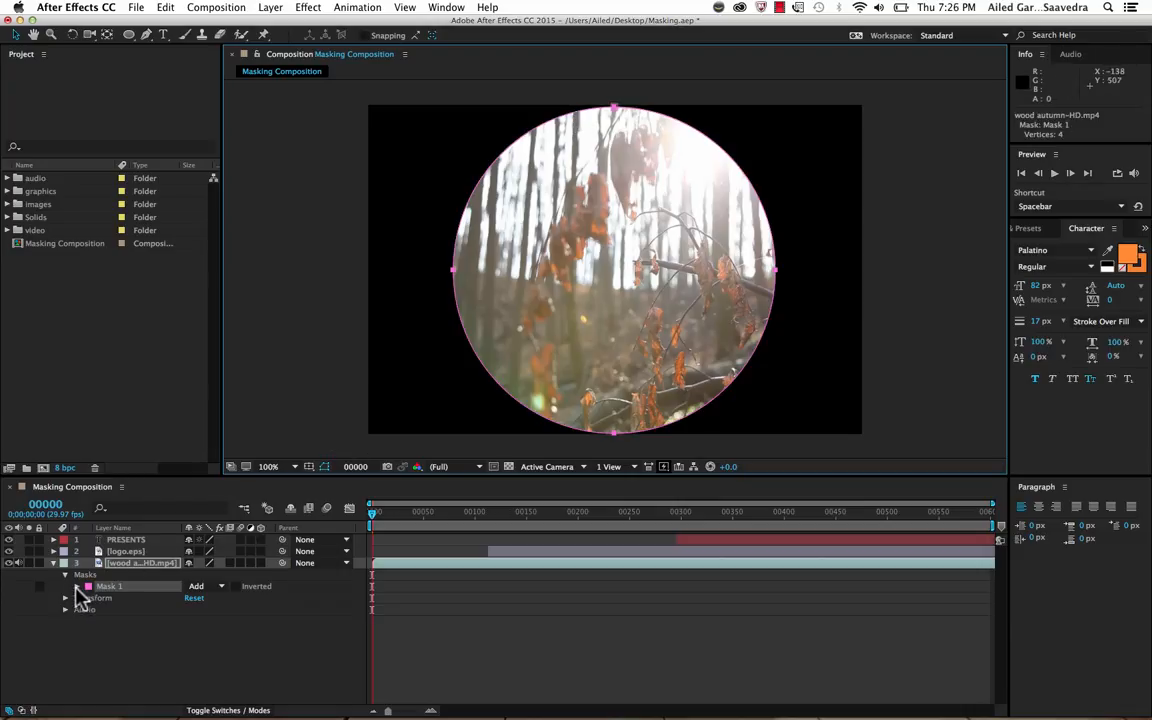
{"action": "left_click", "coordinate": [579, 190]}
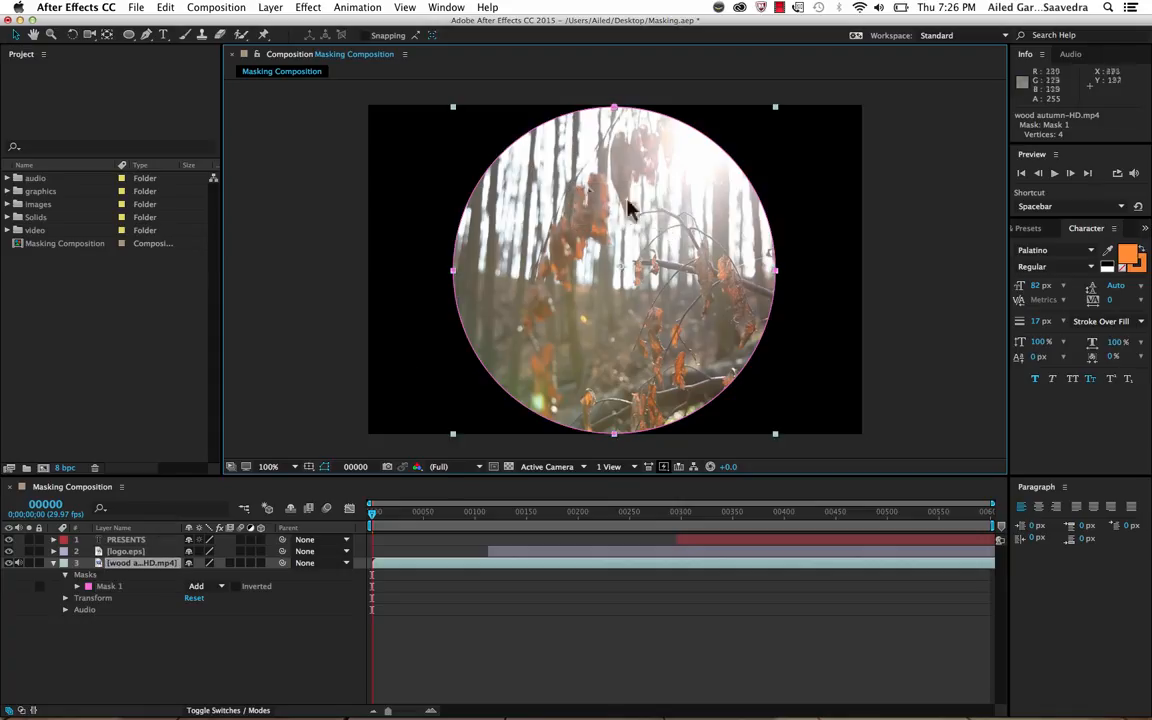
Set the circular mask's feather to 157 pixels, scrub to frame 100 to check it, and collapse the video layer's properties
{"action": "left_click", "coordinate": [76, 586]}
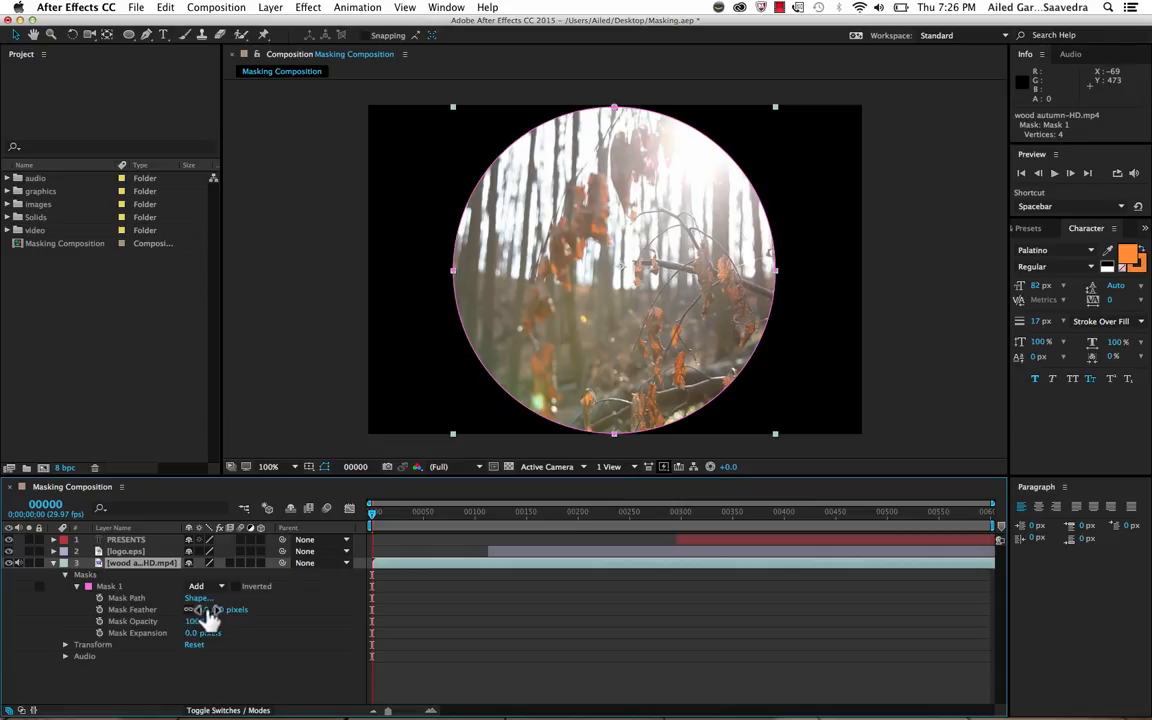
{"action": "left_click_drag", "start_coordinate": [208, 619], "coordinate": [306, 603]}
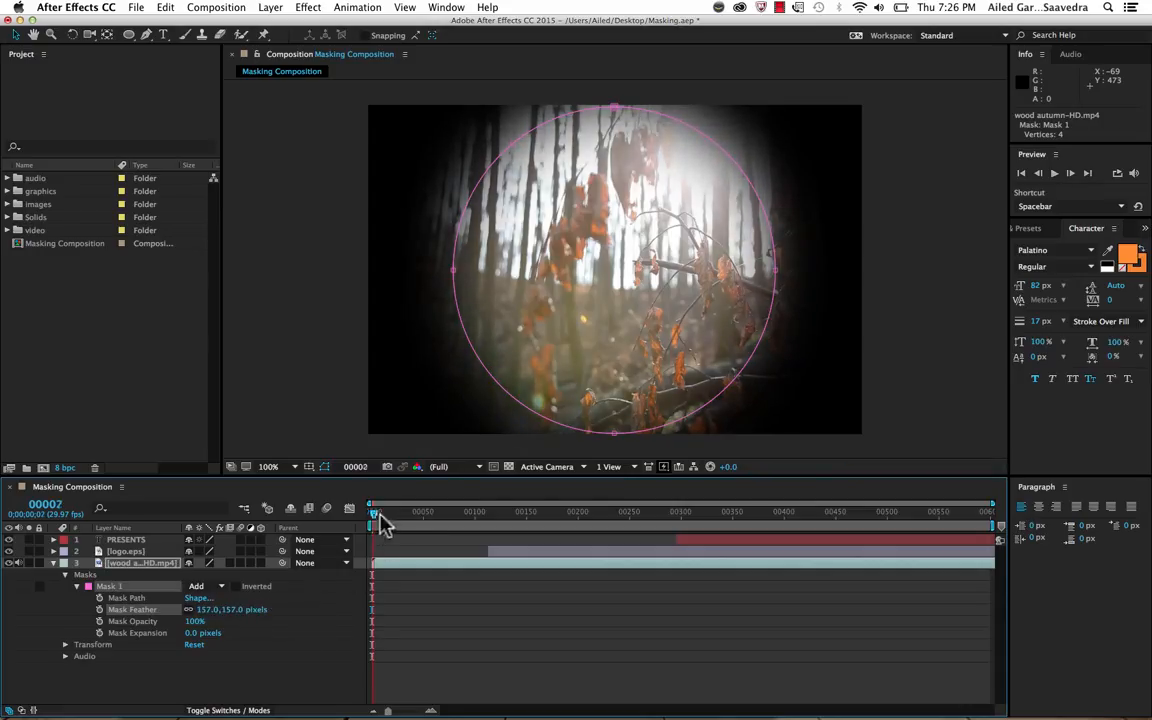
{"action": "left_click_drag", "start_coordinate": [379, 514], "coordinate": [474, 526]}
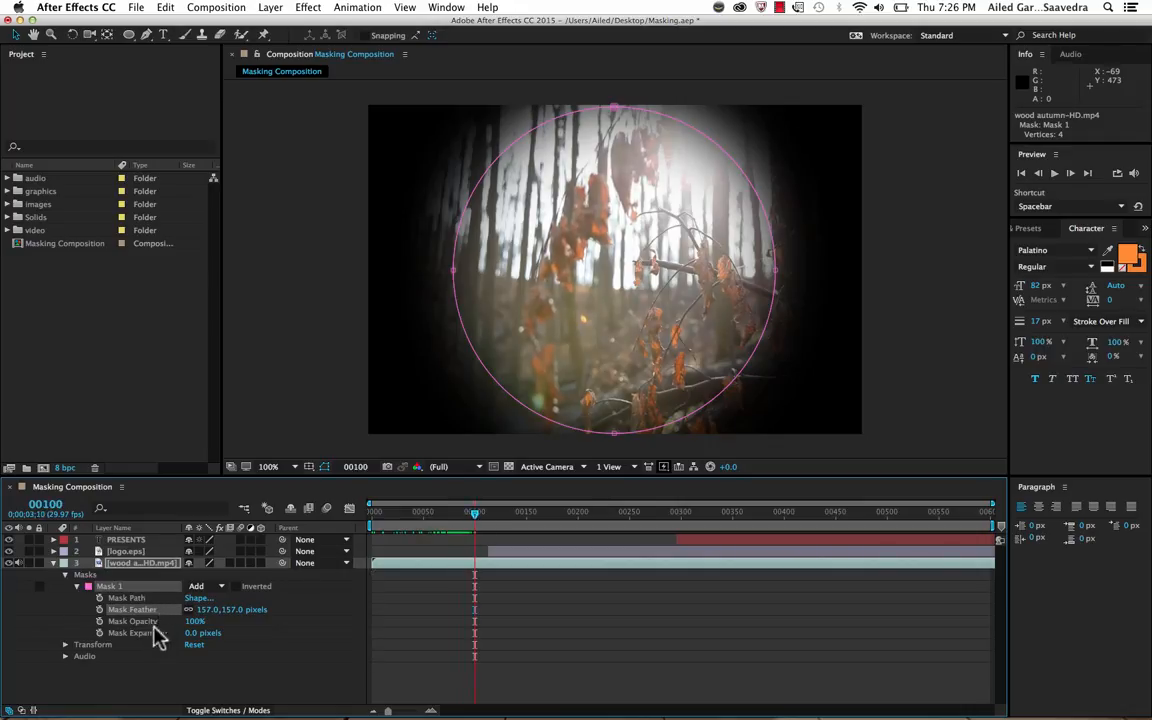
{"action": "left_click", "coordinate": [76, 586]}
{"action": "left_click", "coordinate": [65, 575]}
{"action": "left_click", "coordinate": [53, 563]}
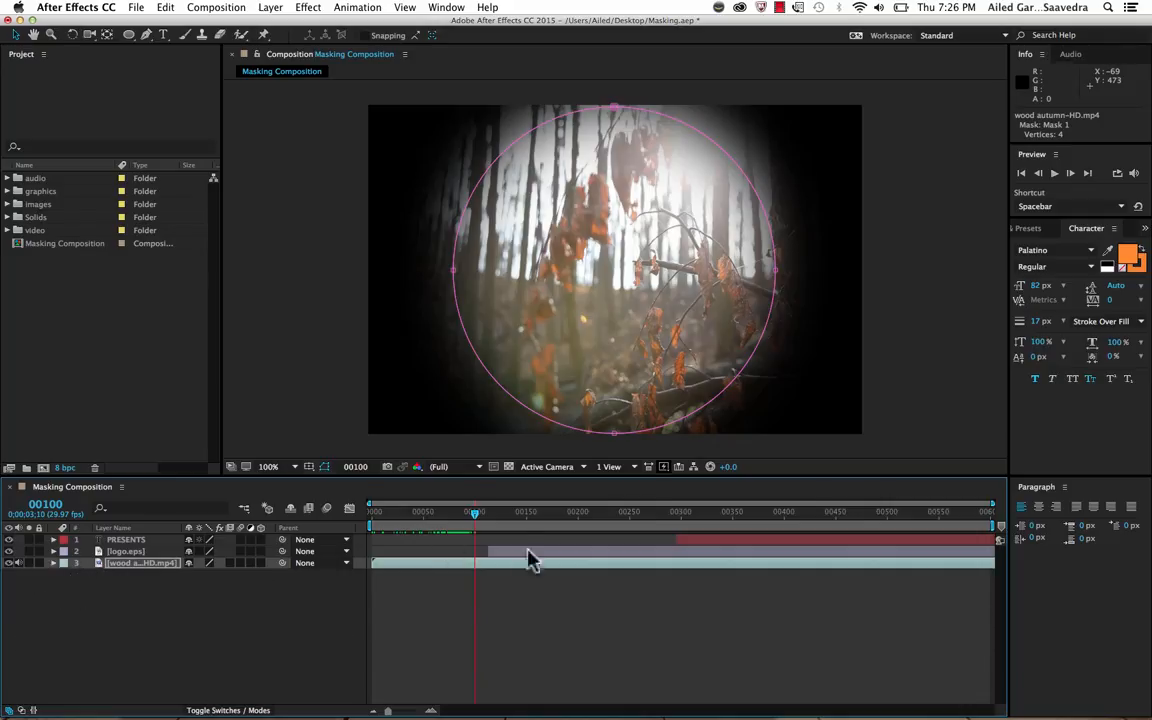
At frame 113, draw a rectangular mask about 189 by 751 px beside the logo on the logo.eps layer and keyframe its Mask Path
{"action": "left_click_drag", "start_coordinate": [478, 521], "coordinate": [492, 522]}
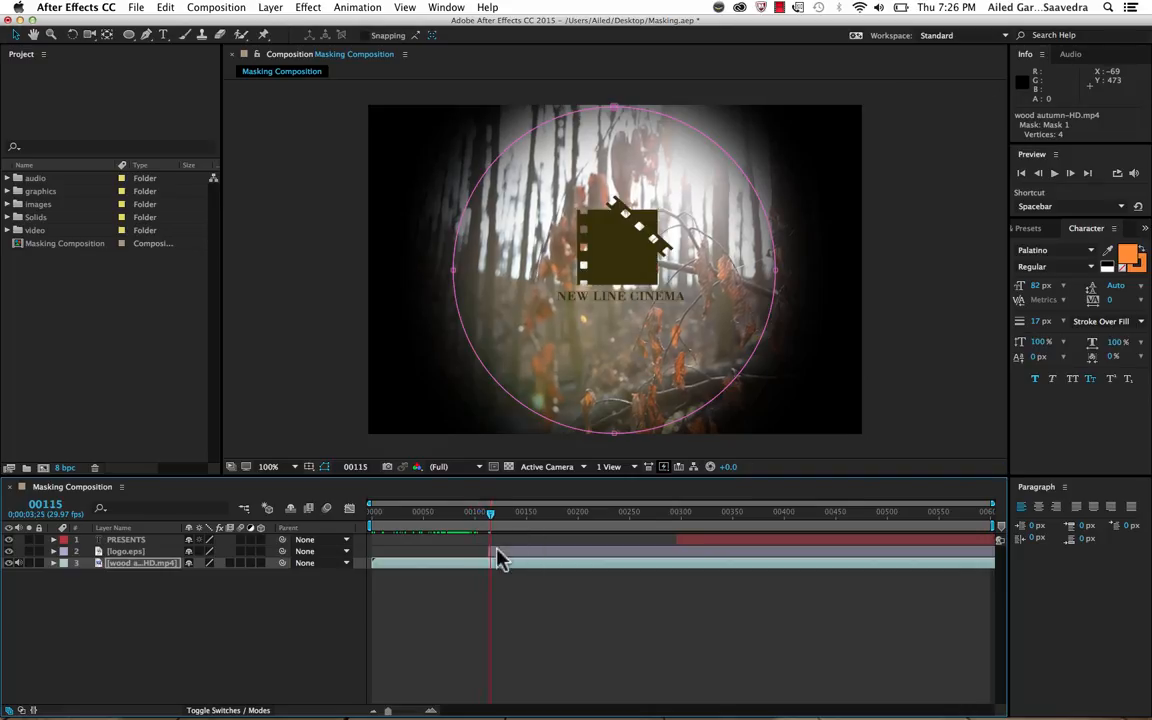
{"action": "left_click", "coordinate": [496, 551]}
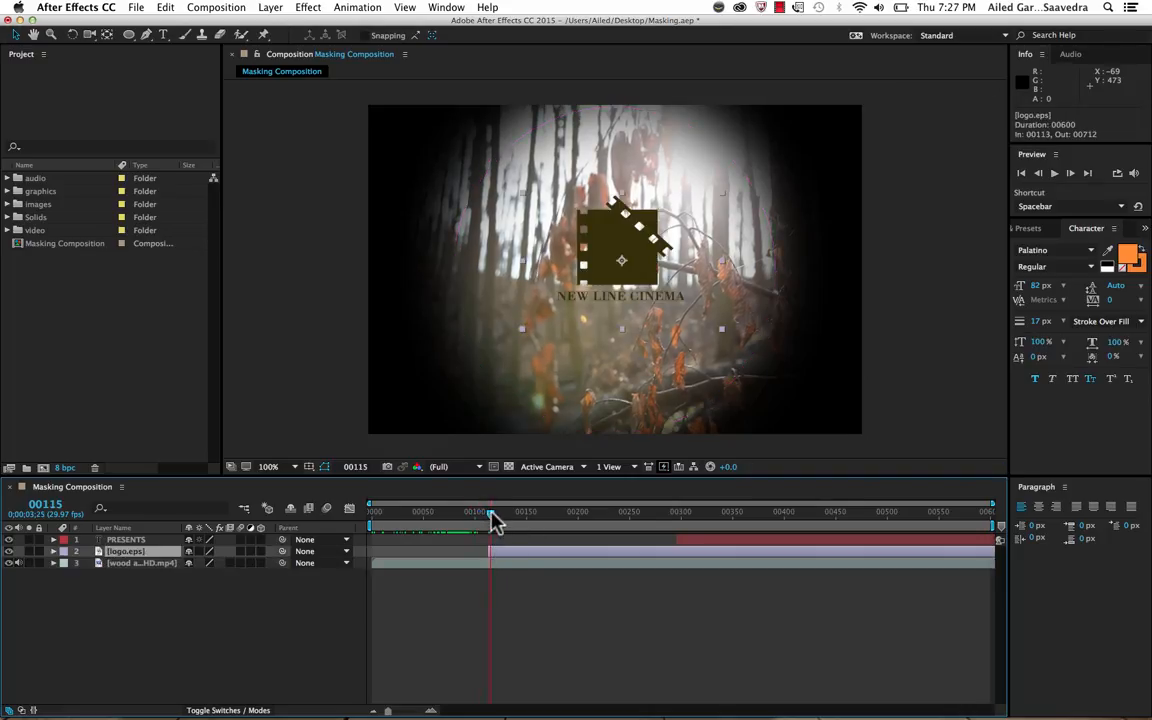
{"action": "left_click", "coordinate": [488, 514]}
{"action": "mouse_move", "coordinate": [490, 519]}
{"action": "left_mouse_down"}
{"action": "mouse_move", "coordinate": [524, 519]}
{"action": "mouse_move", "coordinate": [488, 522]}
{"action": "left_mouse_up"}
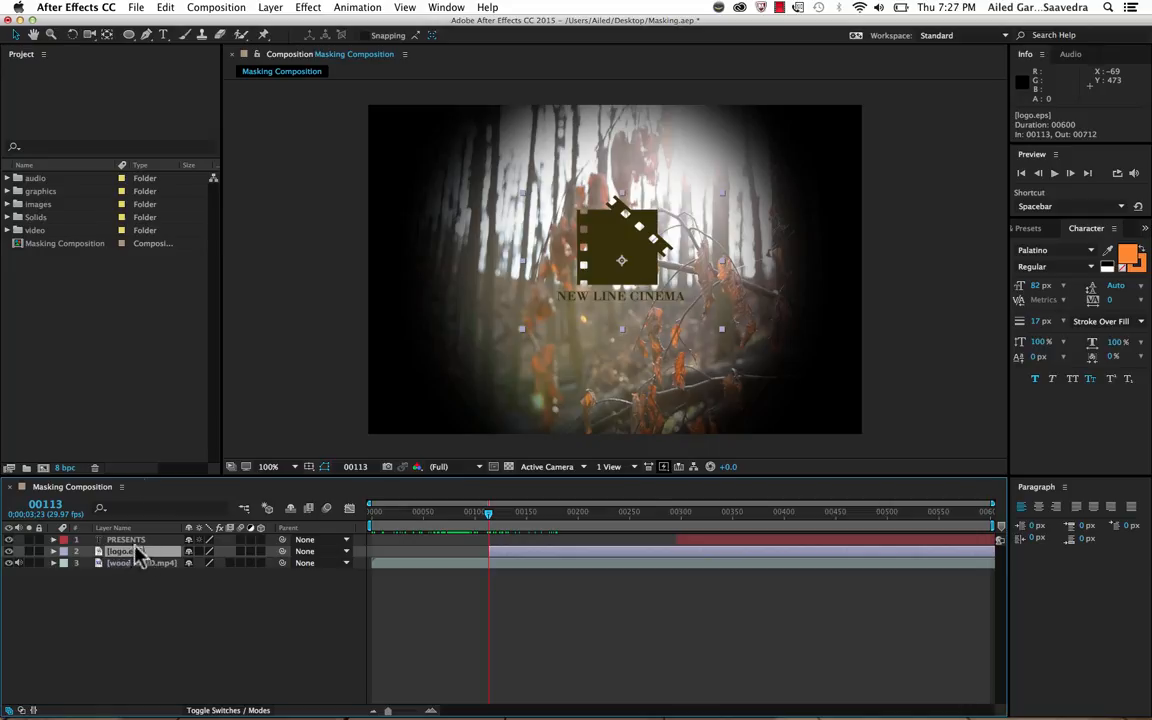
{"action": "left_click", "coordinate": [128, 36]}
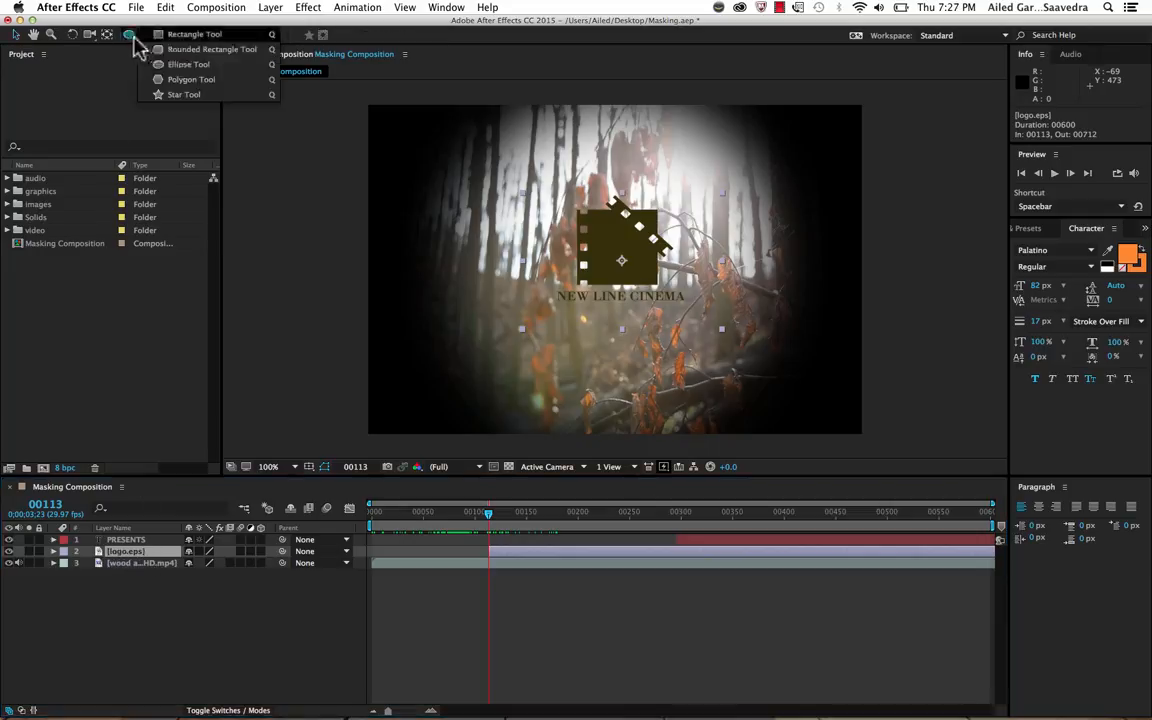
{"action": "left_click", "coordinate": [150, 36]}
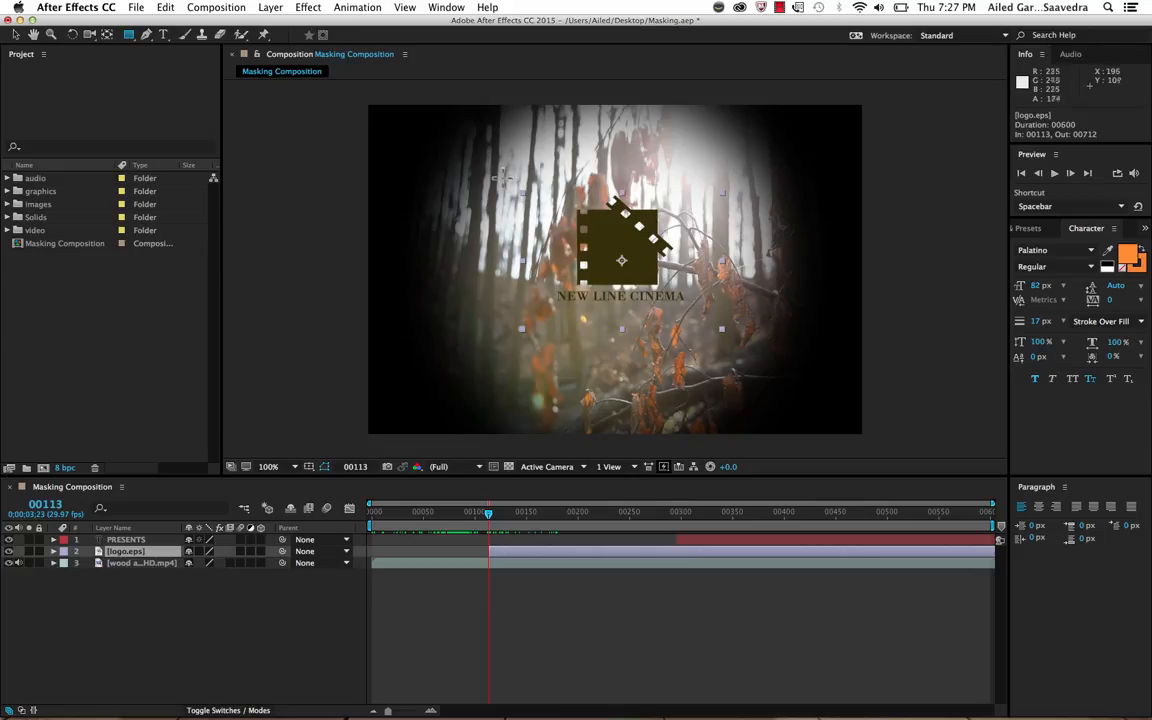
{"action": "mouse_move", "coordinate": [499, 179]}
{"action": "left_mouse_down"}
{"action": "mouse_move", "coordinate": [527, 225]}
{"action": "mouse_move", "coordinate": [547, 349]}
{"action": "left_mouse_up"}
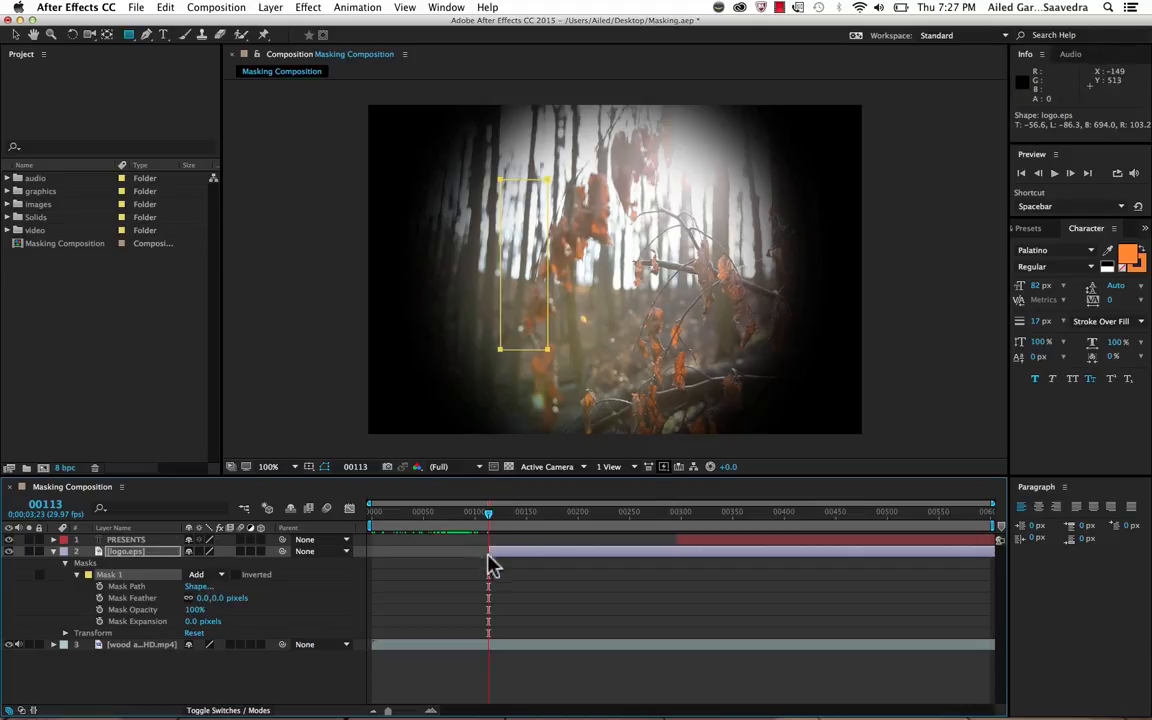
{"action": "left_click", "coordinate": [99, 588]}
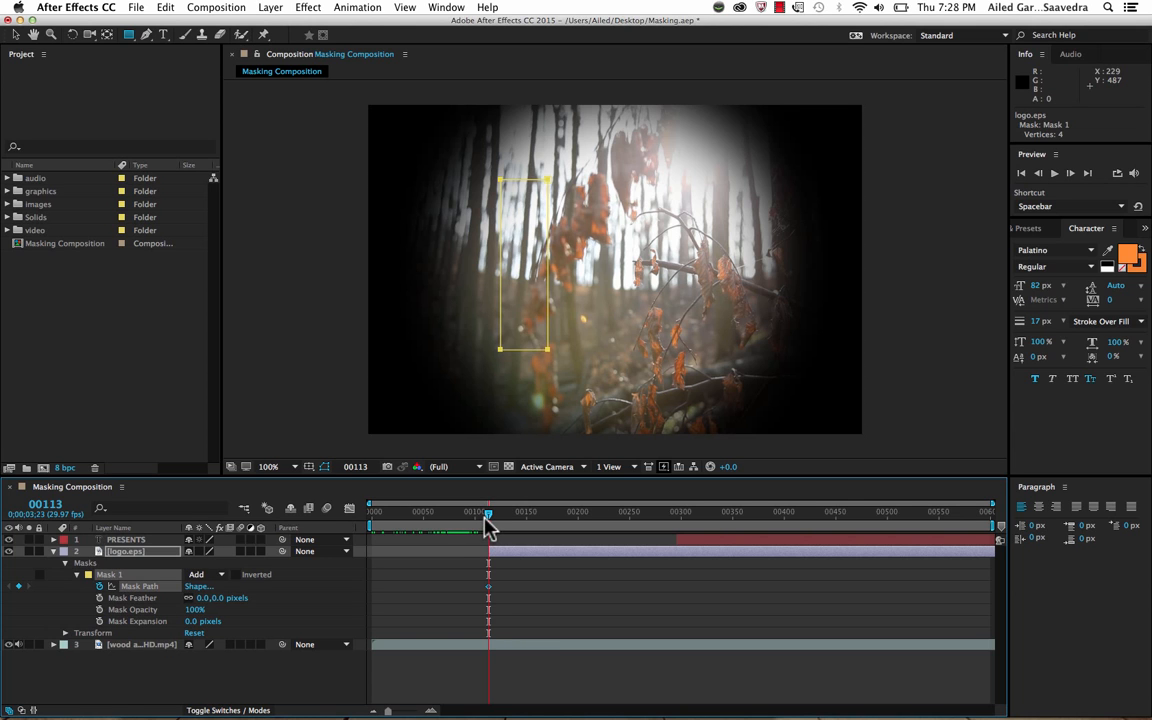
At frame 269, stretch the logo mask's two right-hand vertices past the logo to uncover it fully, and check the animation back to frame 113
{"action": "left_click_drag", "start_coordinate": [490, 523], "coordinate": [648, 530]}
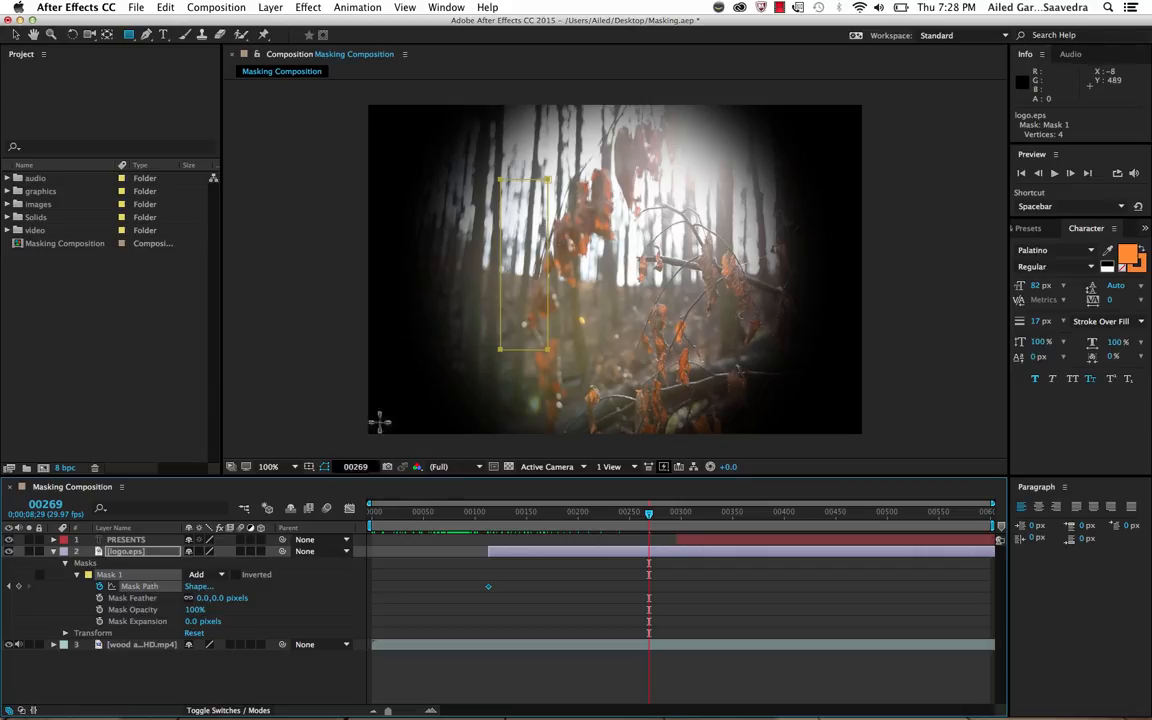
{"action": "left_click", "coordinate": [195, 587]}
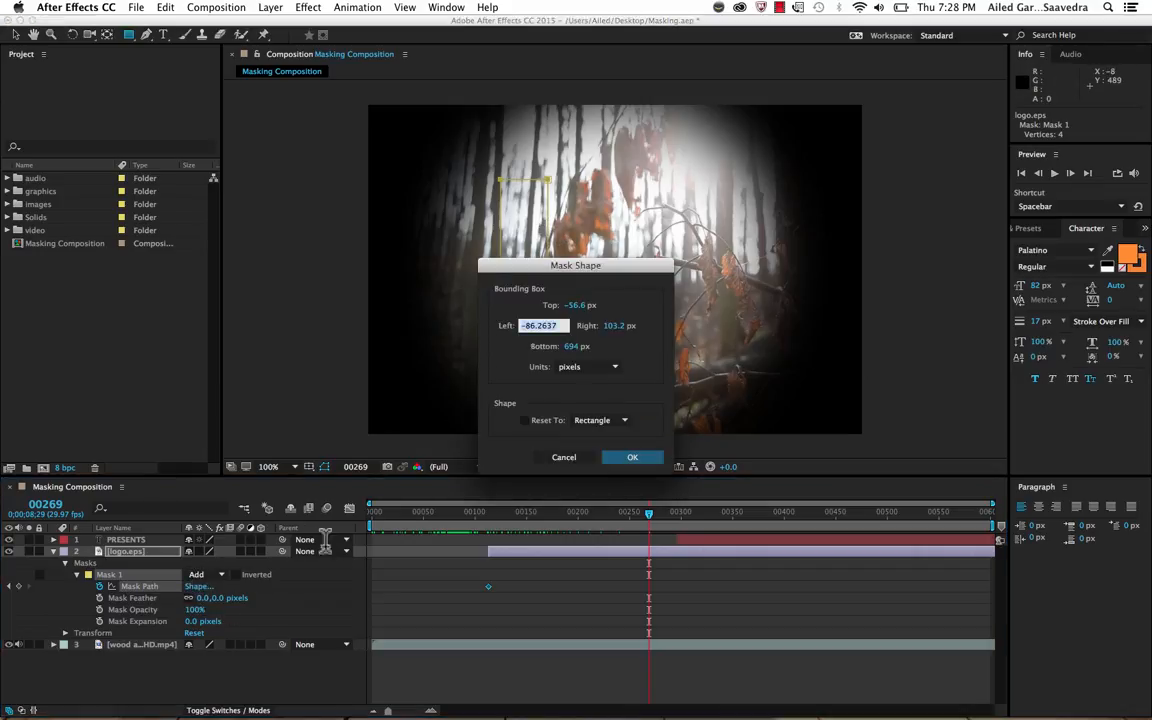
{"action": "left_click", "coordinate": [580, 461]}
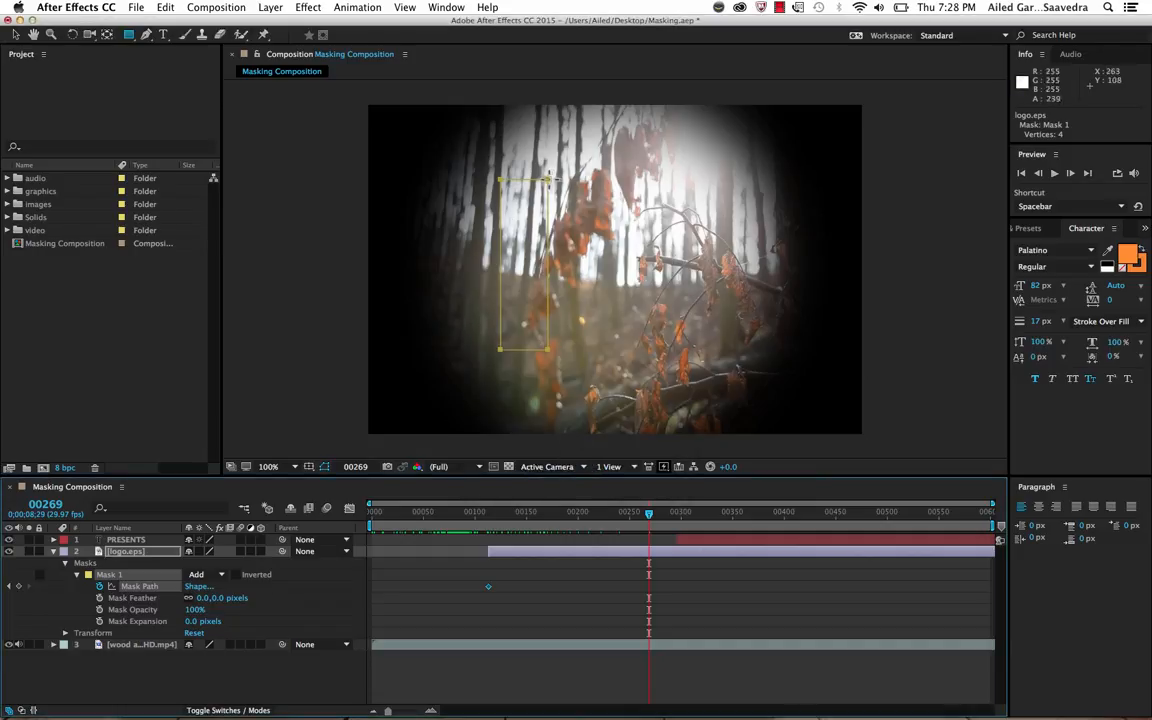
{"action": "left_click", "coordinate": [15, 35]}
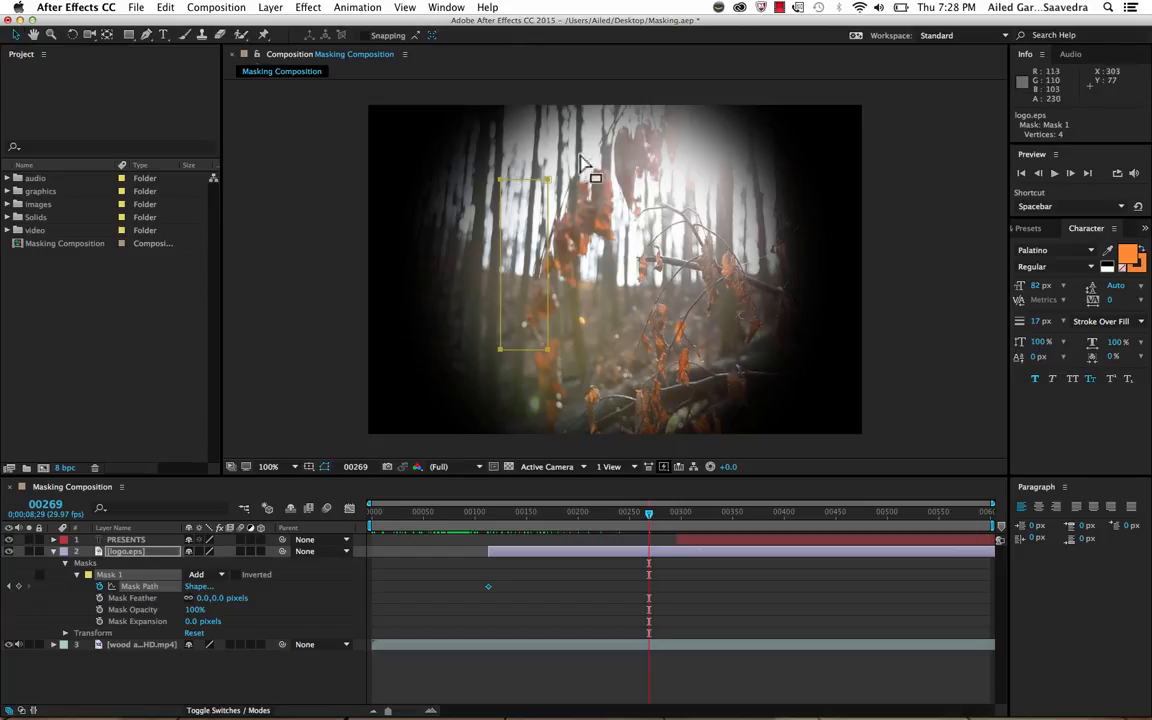
{"action": "left_click", "coordinate": [548, 179]}
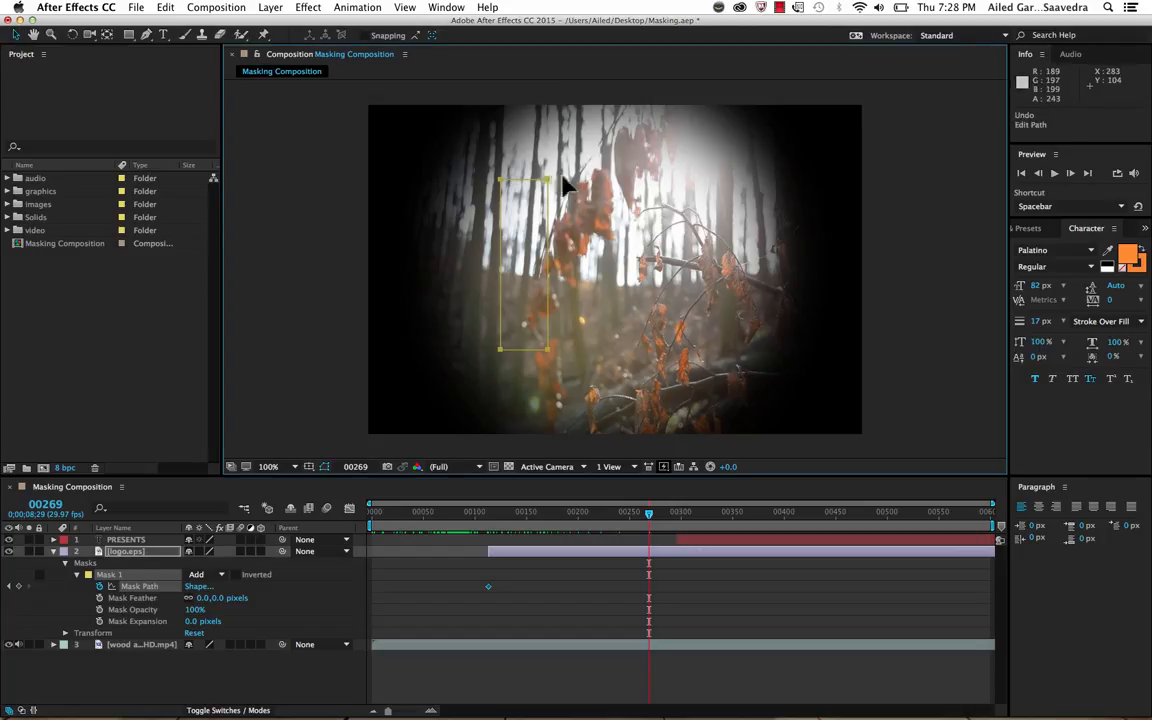
{"action": "left_click", "coordinate": [564, 179]}
{"action": "left_click", "coordinate": [549, 180]}
{"action": "left_click_drag", "start_coordinate": [549, 180], "coordinate": [725, 181]}
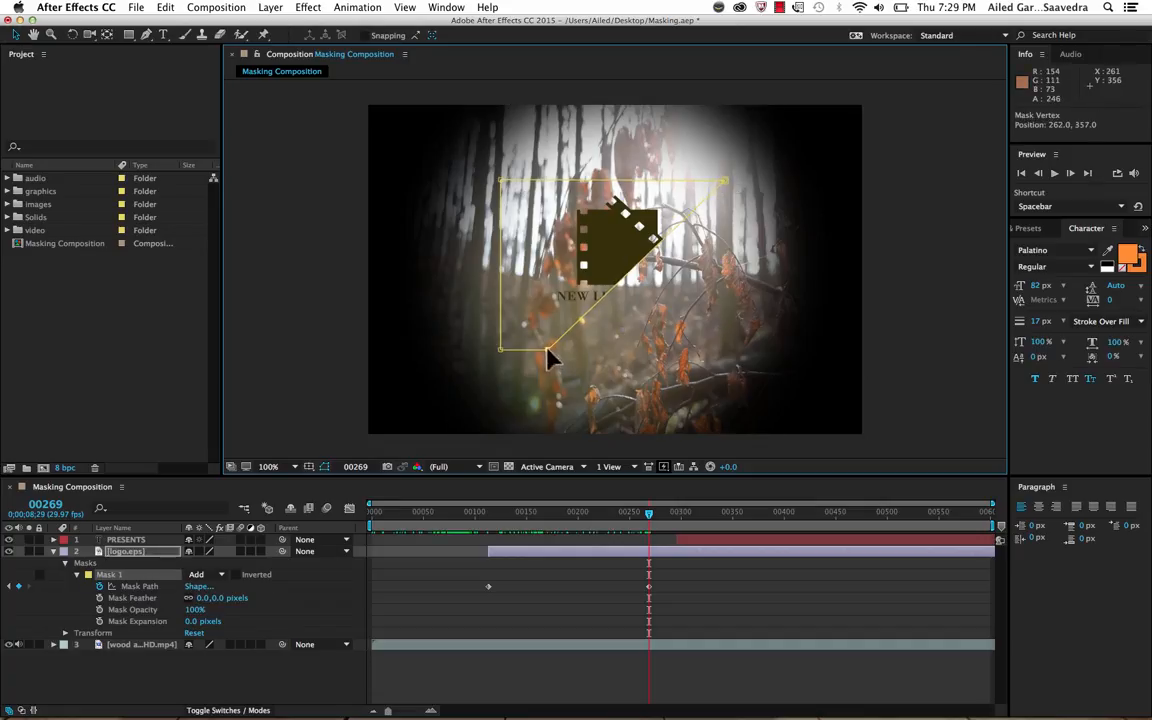
{"action": "left_click_drag", "start_coordinate": [548, 350], "coordinate": [727, 347]}
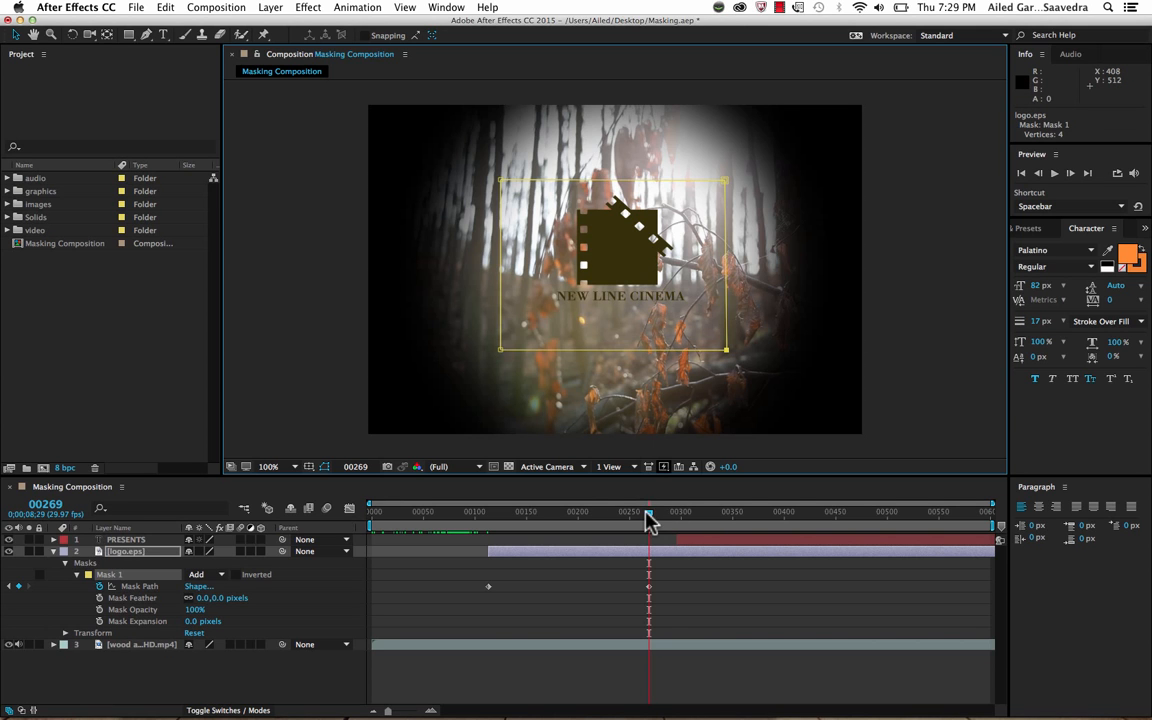
{"action": "left_click_drag", "start_coordinate": [648, 520], "coordinate": [656, 478]}
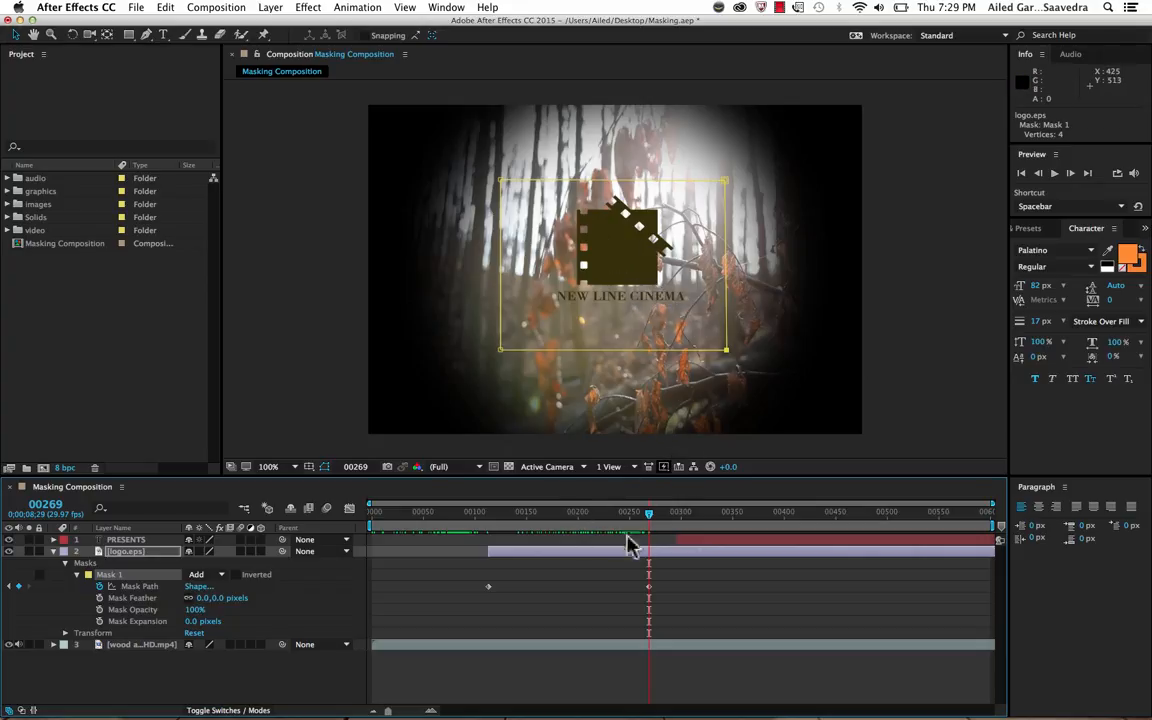
{"action": "left_click", "coordinate": [492, 528]}
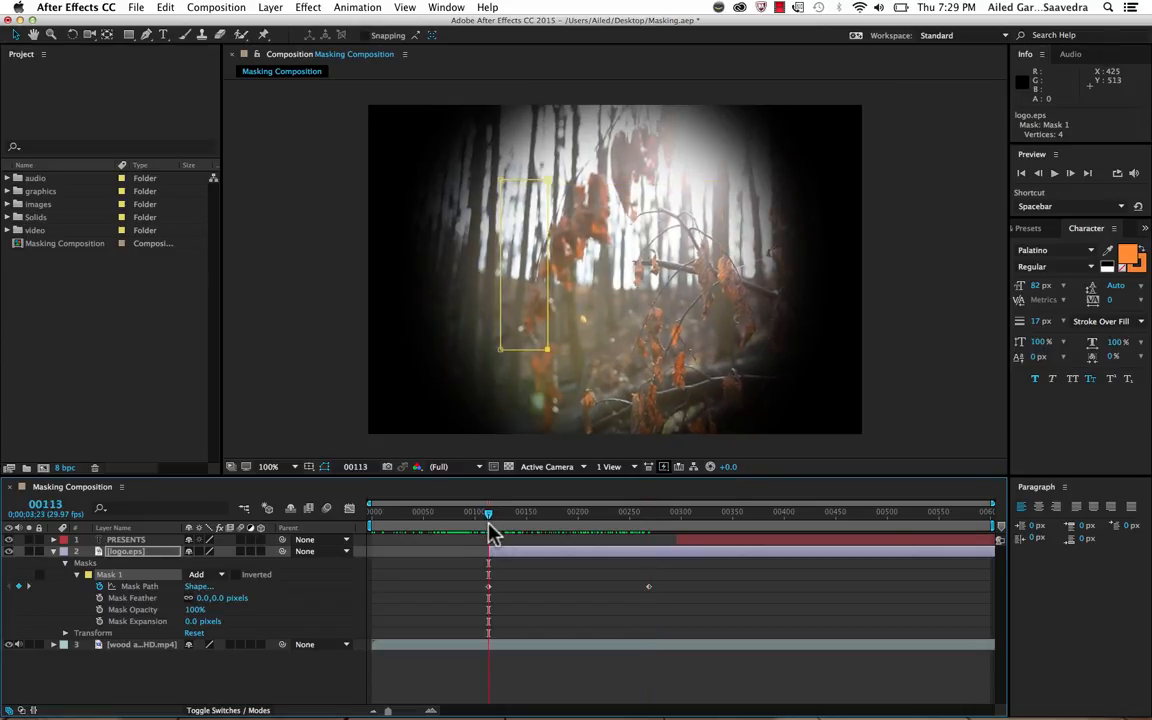
Set the logo mask's feather to 130 pixels, check the reveal up to frame 291, and collapse the logo.eps layer's properties
{"action": "left_click", "coordinate": [143, 600]}
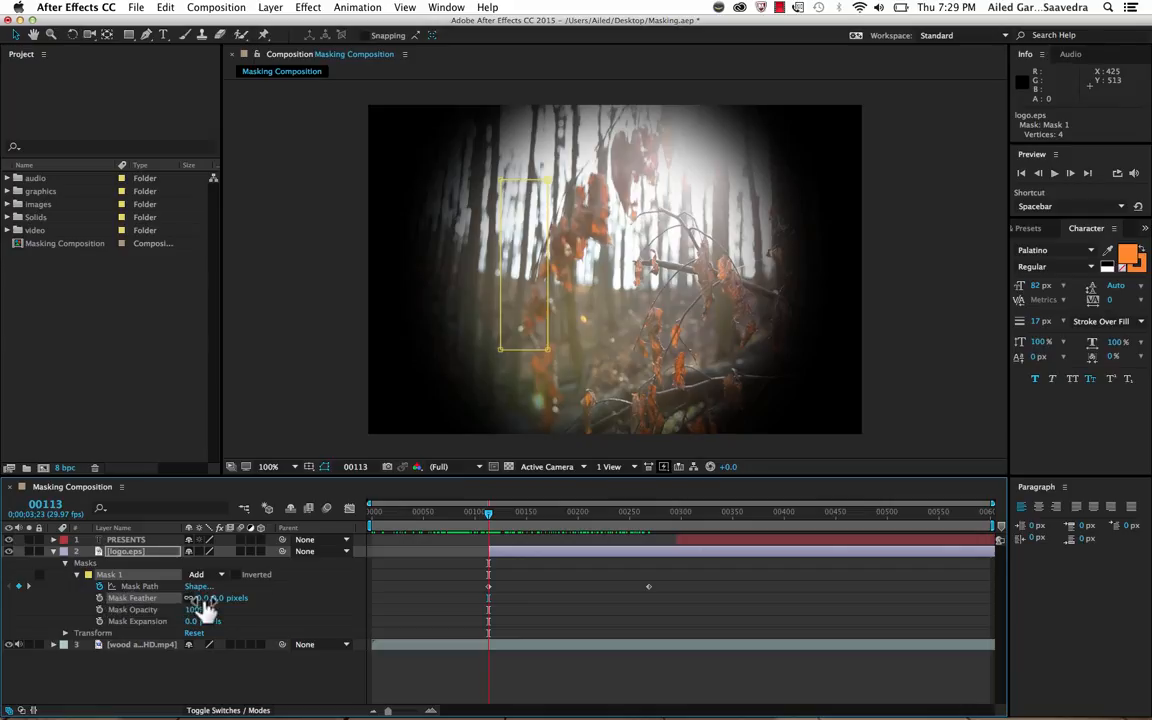
{"action": "left_click_drag", "start_coordinate": [204, 599], "coordinate": [221, 598]}
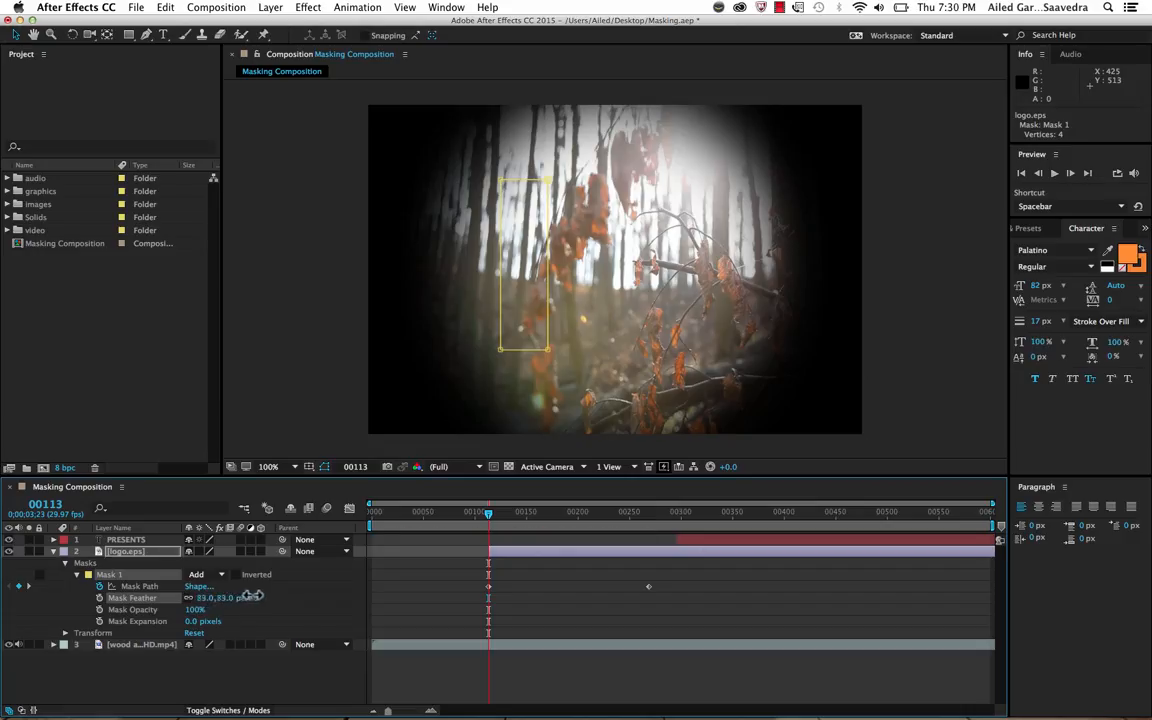
{"action": "left_click_drag", "start_coordinate": [490, 514], "coordinate": [579, 496]}
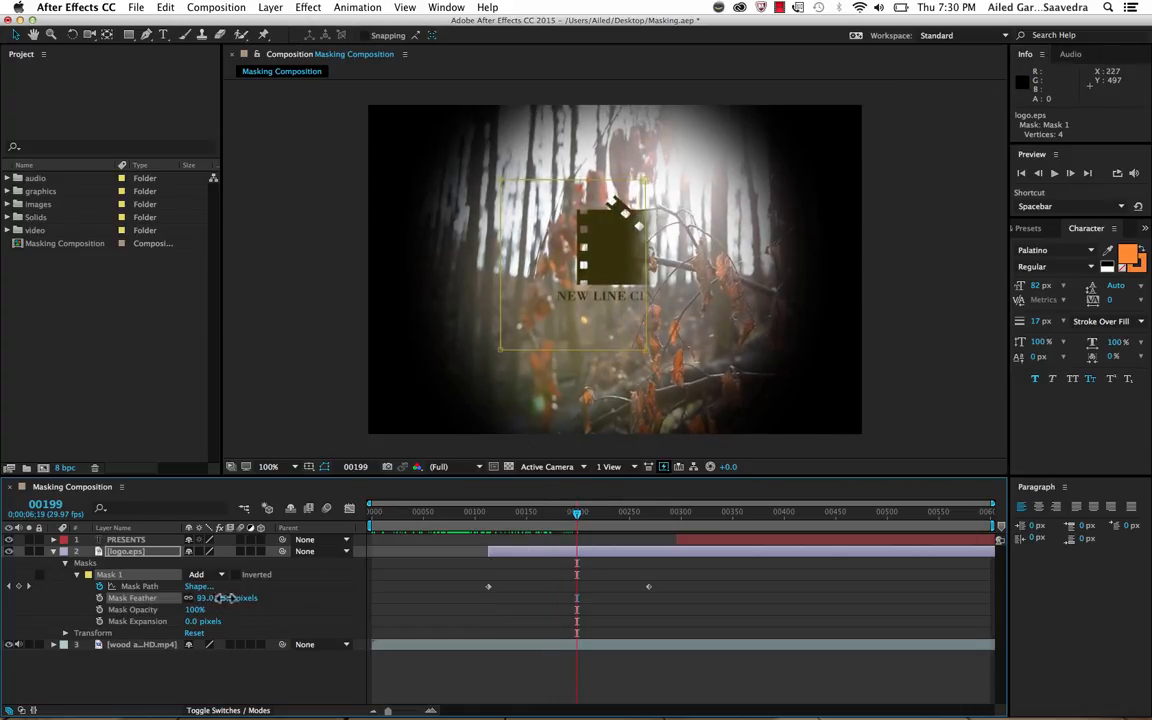
{"action": "left_click_drag", "start_coordinate": [221, 597], "coordinate": [248, 595]}
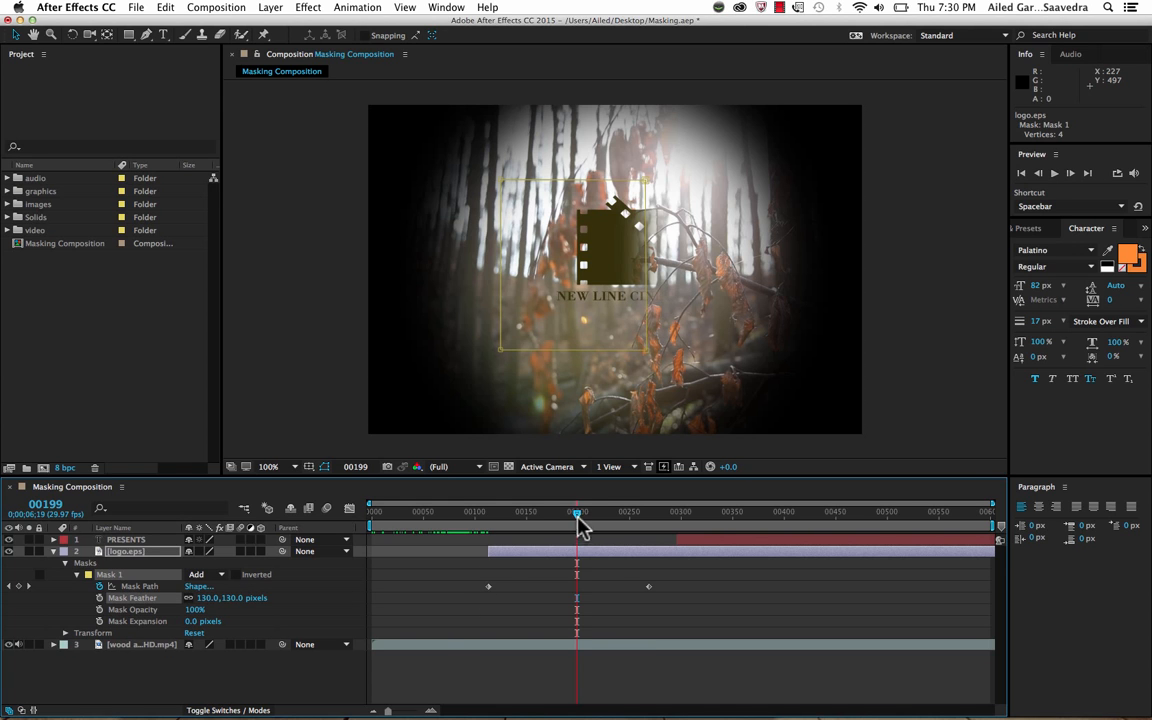
{"action": "left_click_drag", "start_coordinate": [580, 520], "coordinate": [676, 506]}
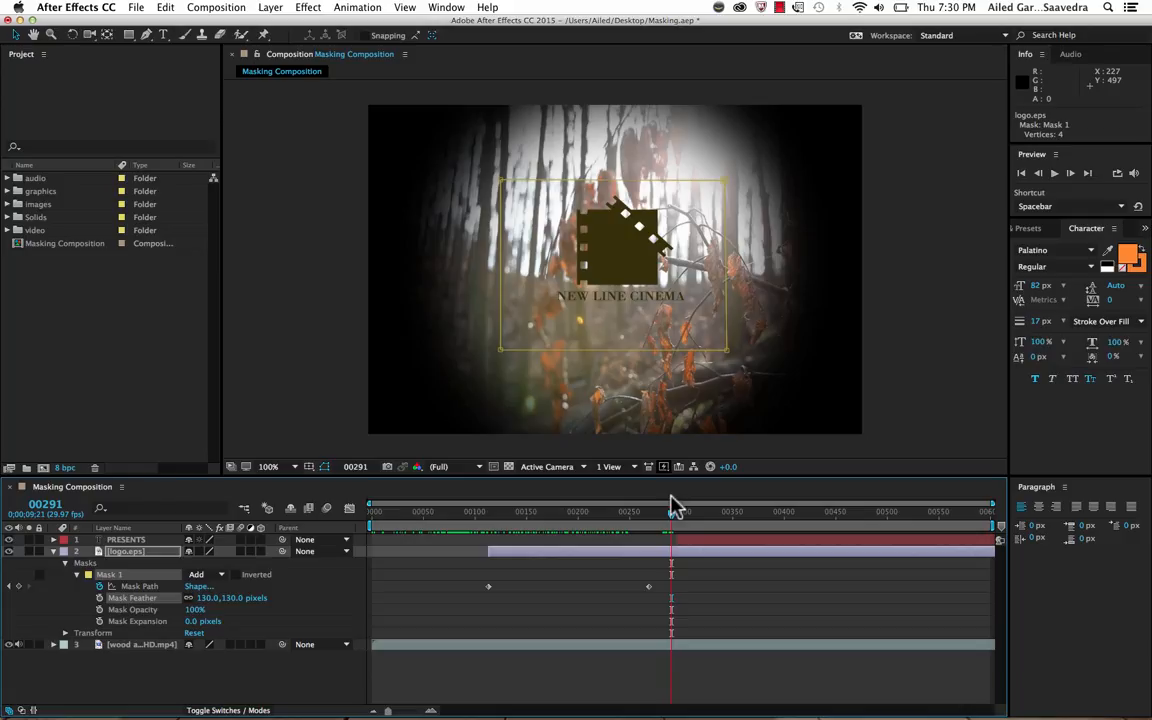
{"action": "left_click", "coordinate": [77, 575]}
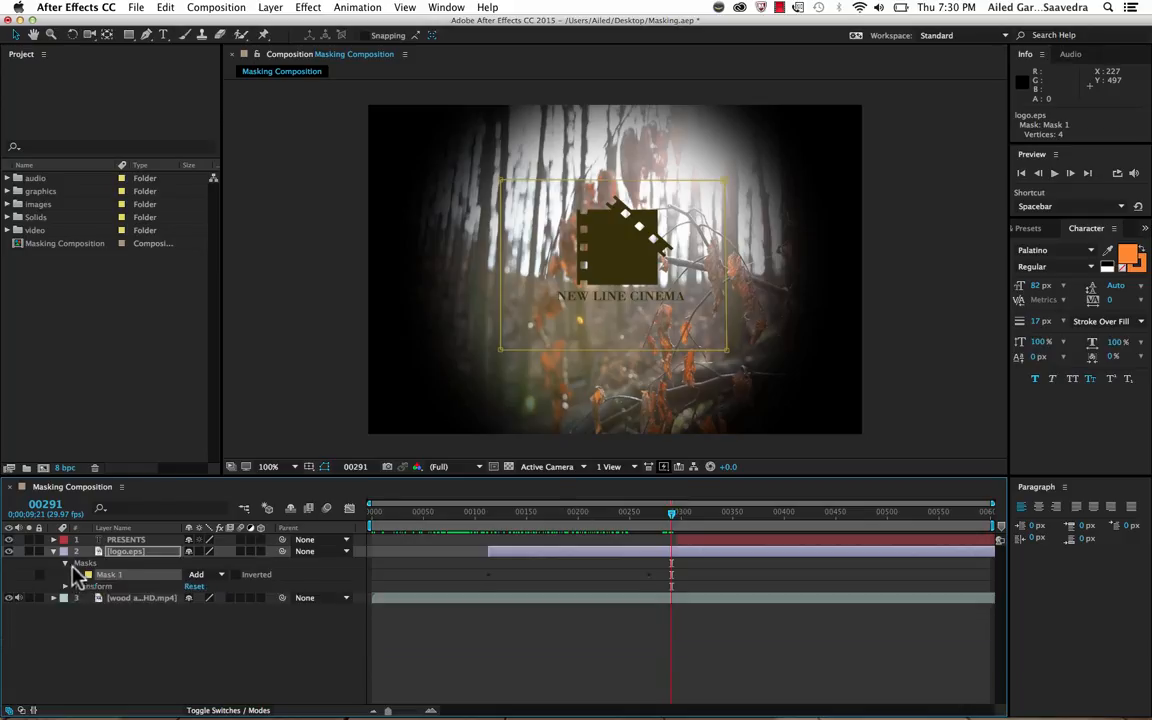
{"action": "left_click", "coordinate": [65, 563]}
{"action": "left_click", "coordinate": [53, 551]}
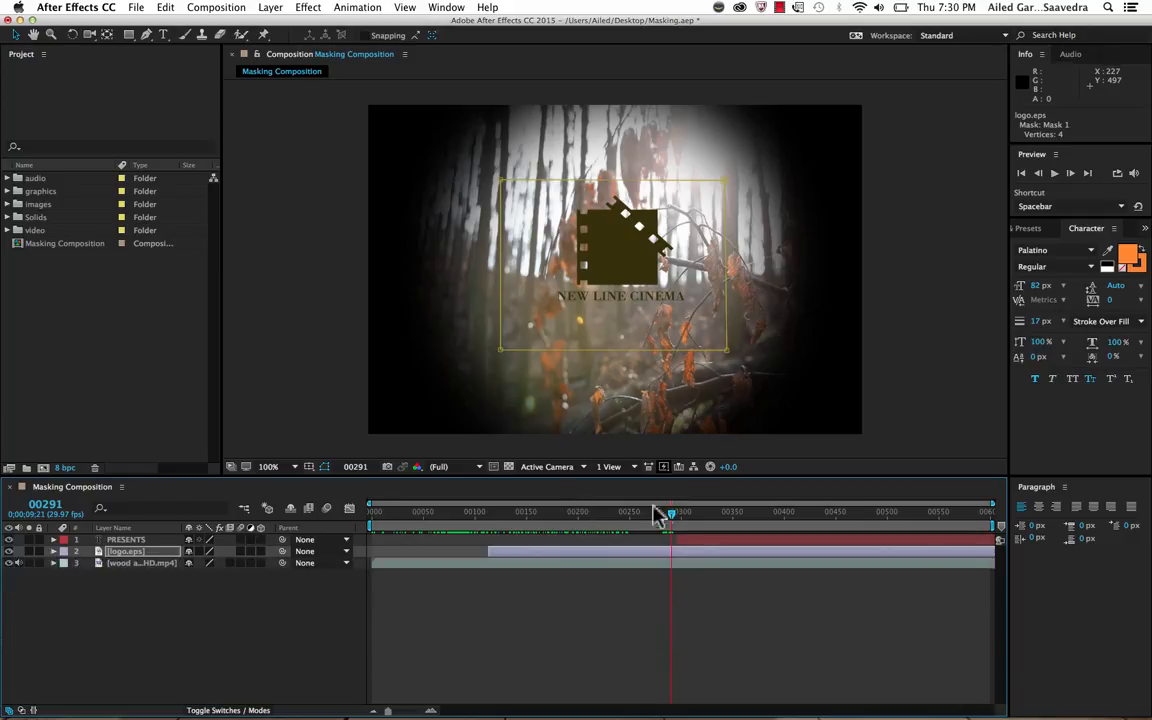
Go to frame 296 and magnify the composition view to 200% around the PRESENTS text
{"action": "left_click_drag", "start_coordinate": [661, 530], "coordinate": [674, 519]}
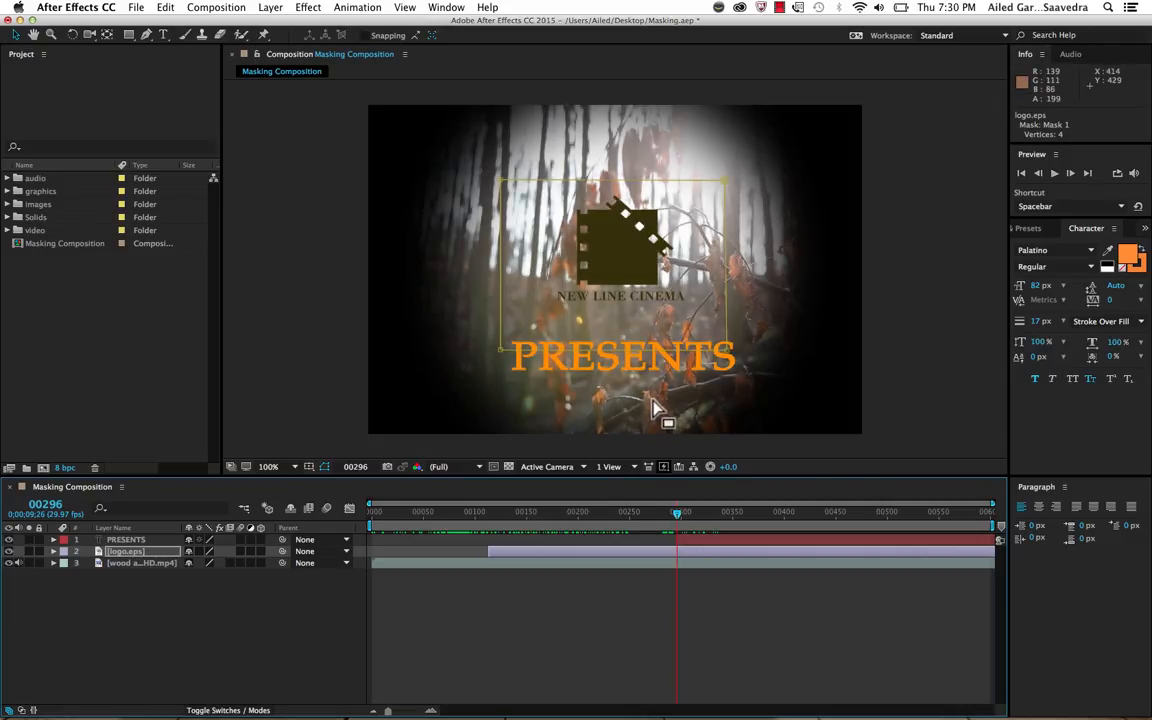
{"action": "left_click", "coordinate": [294, 466]}
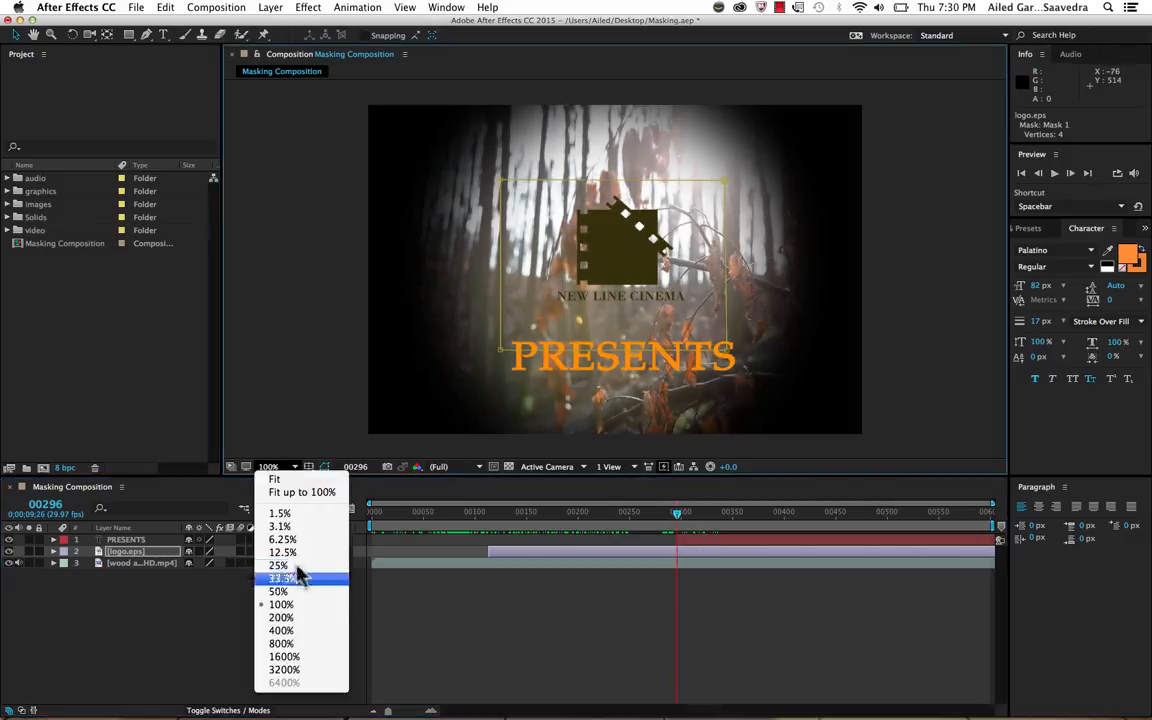
{"action": "left_click", "coordinate": [301, 633]}
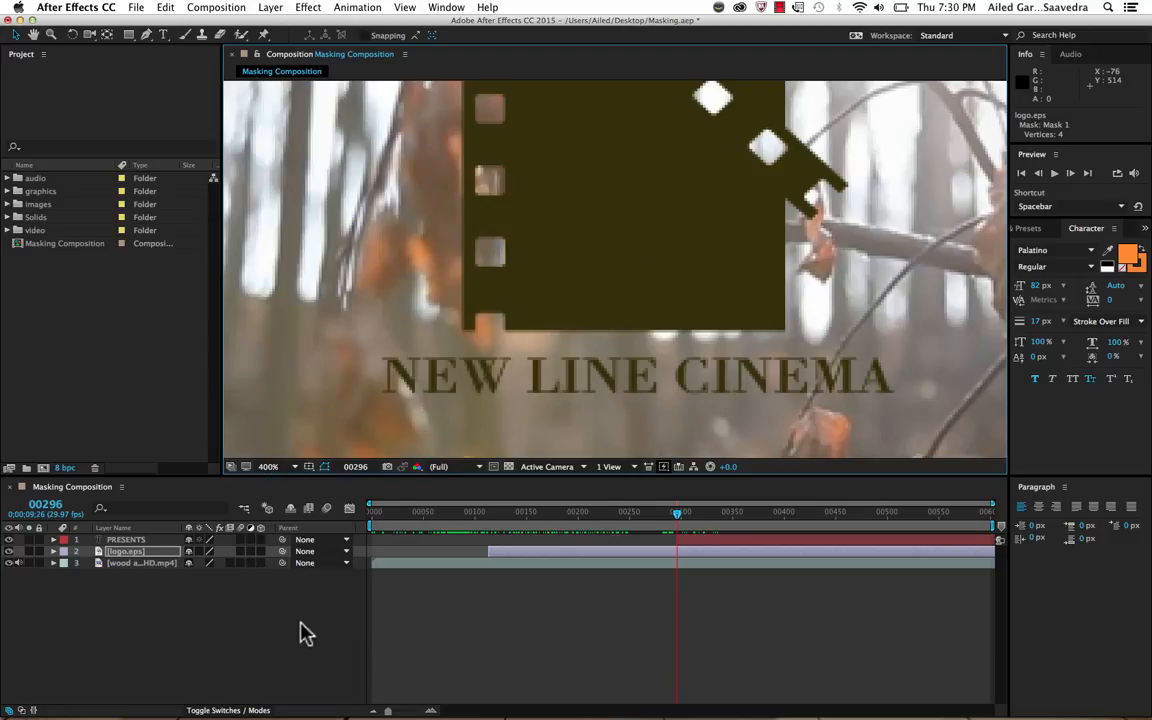
{"action": "left_click", "coordinate": [33, 34]}
{"action": "left_click_drag", "start_coordinate": [604, 380], "coordinate": [643, 193]}
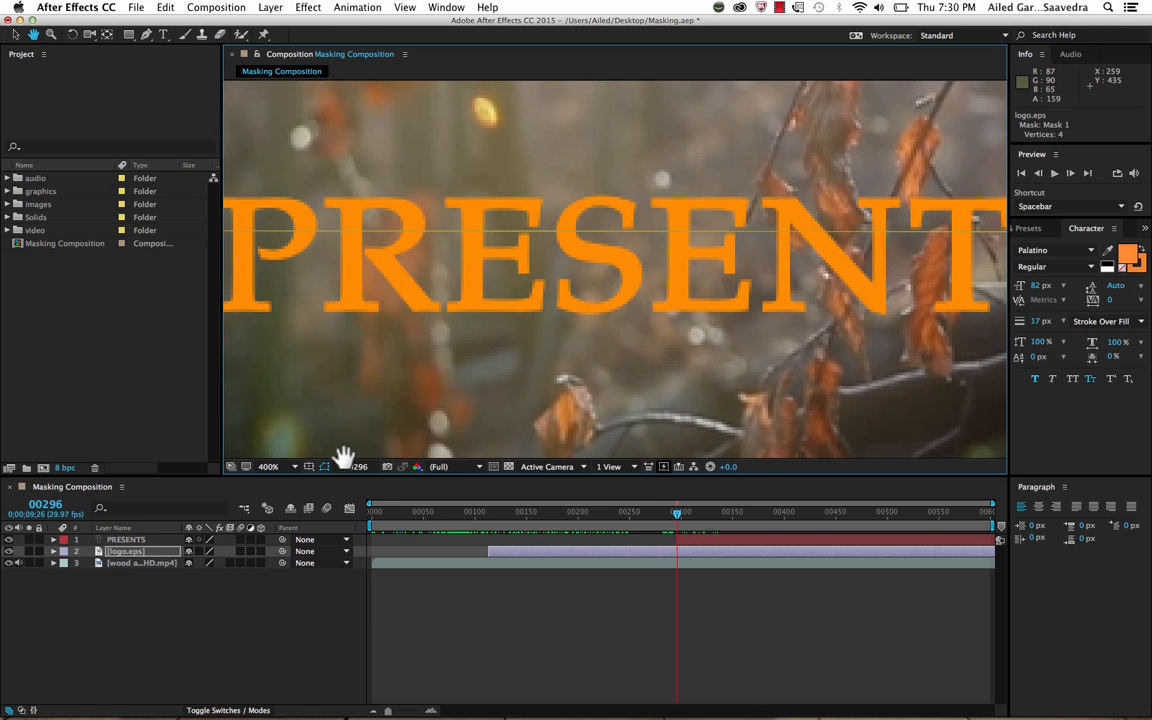
{"action": "left_click", "coordinate": [268, 467]}
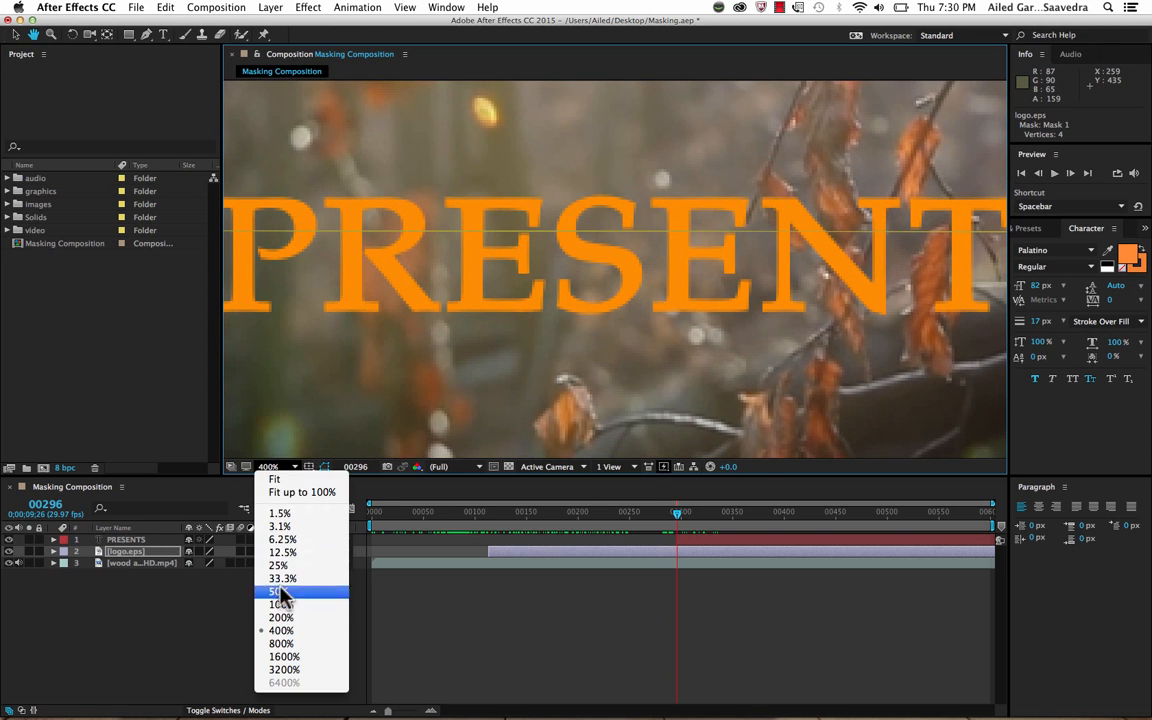
{"action": "left_click", "coordinate": [300, 614]}
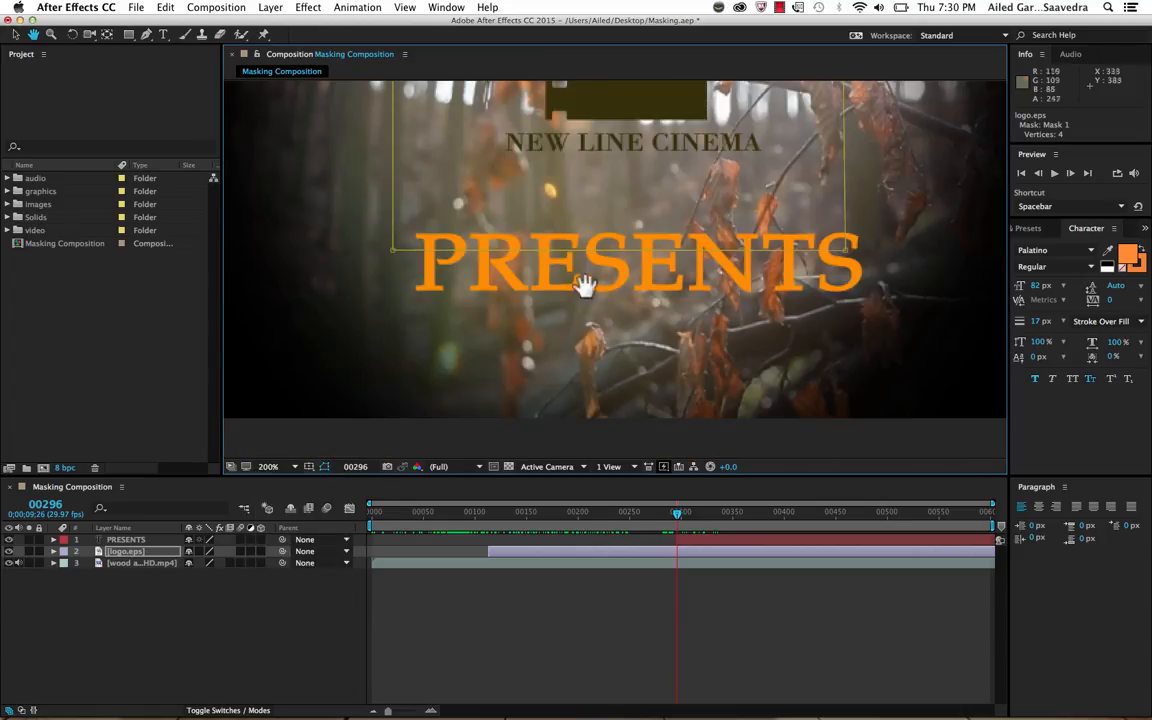
{"action": "left_click", "coordinate": [15, 35]}
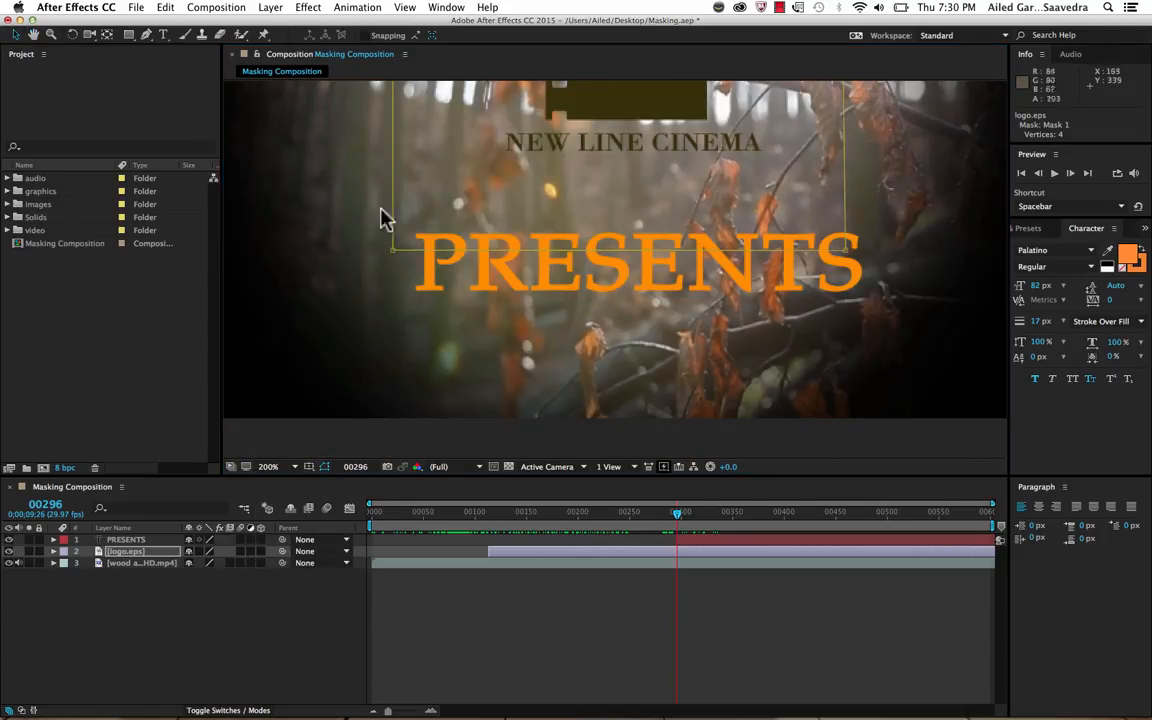
Start a Pen tool mask path on the PRESENTS text layer, tracing the stem and foot of the letter P
{"action": "left_click", "coordinate": [484, 266]}
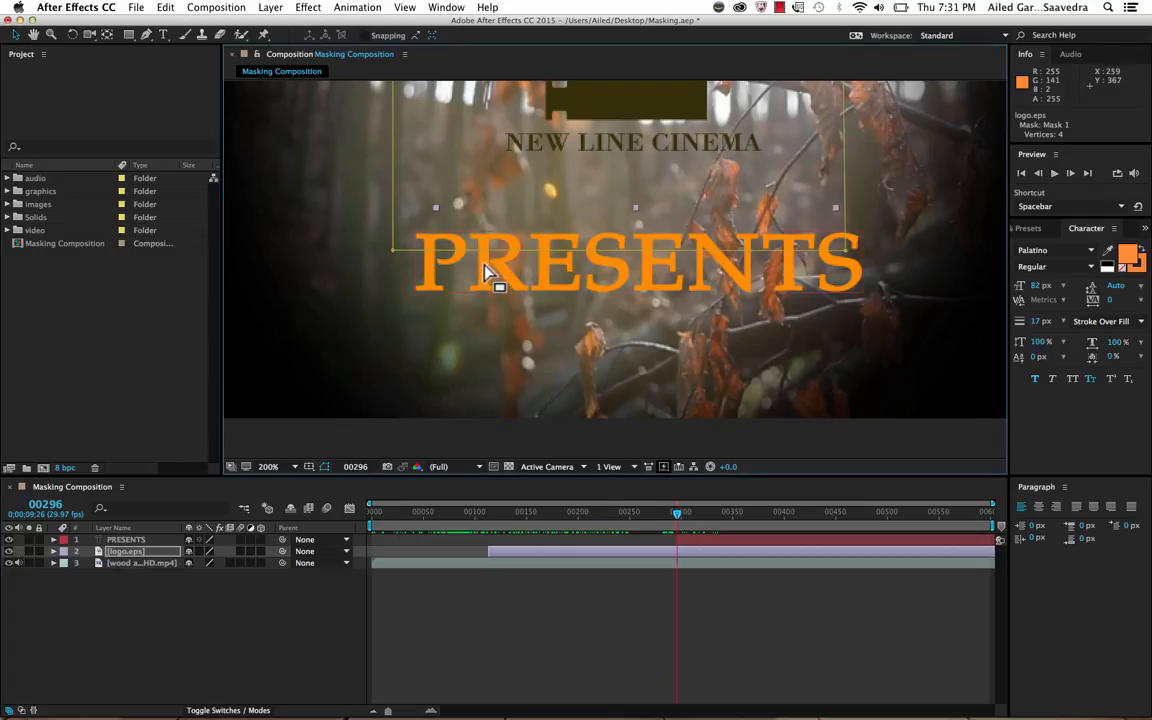
{"action": "left_click", "coordinate": [117, 541]}
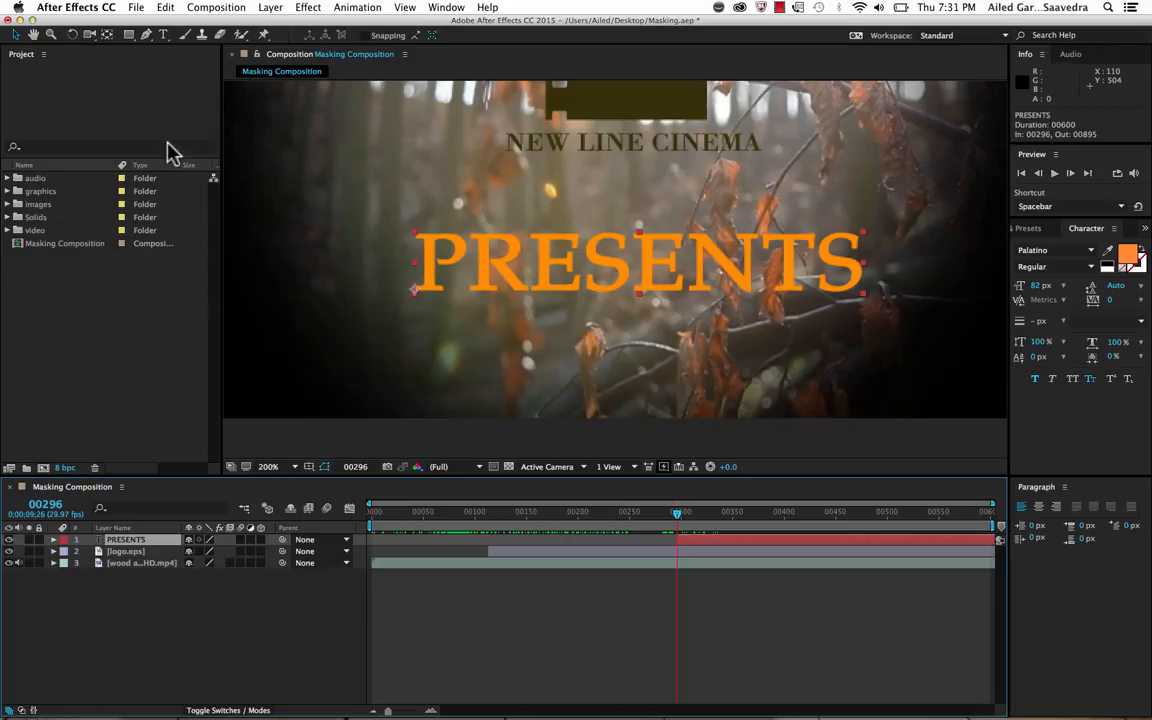
{"action": "left_click", "coordinate": [147, 36]}
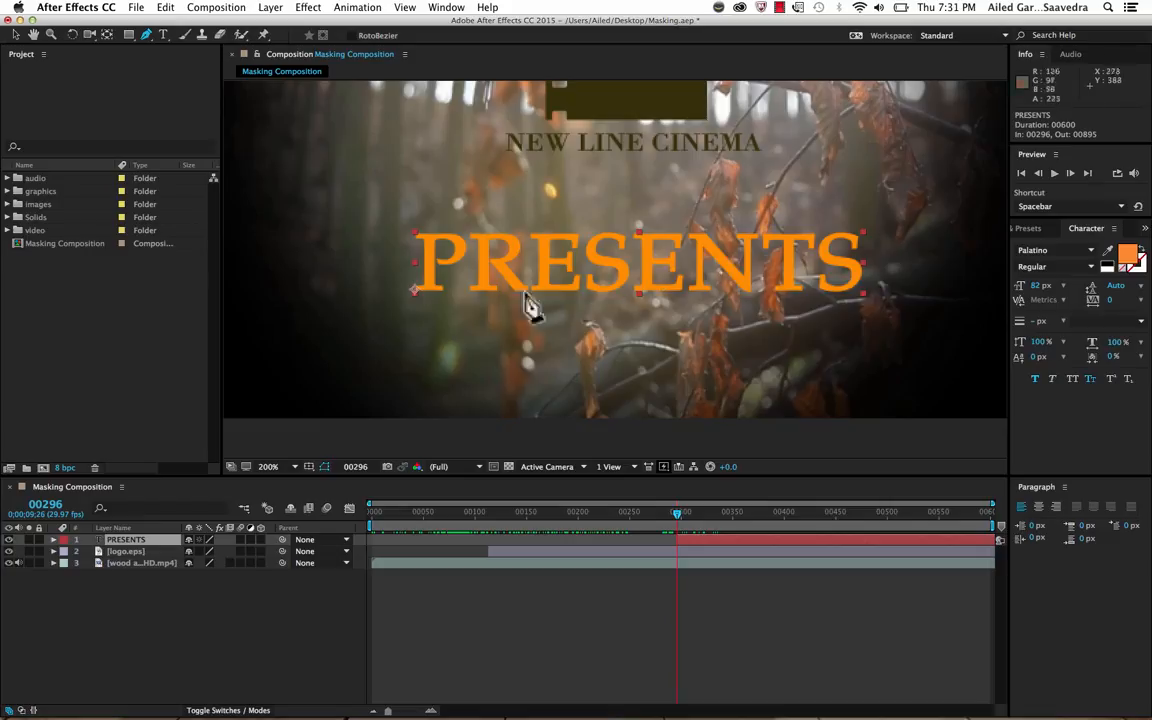
{"action": "left_click", "coordinate": [432, 248]}
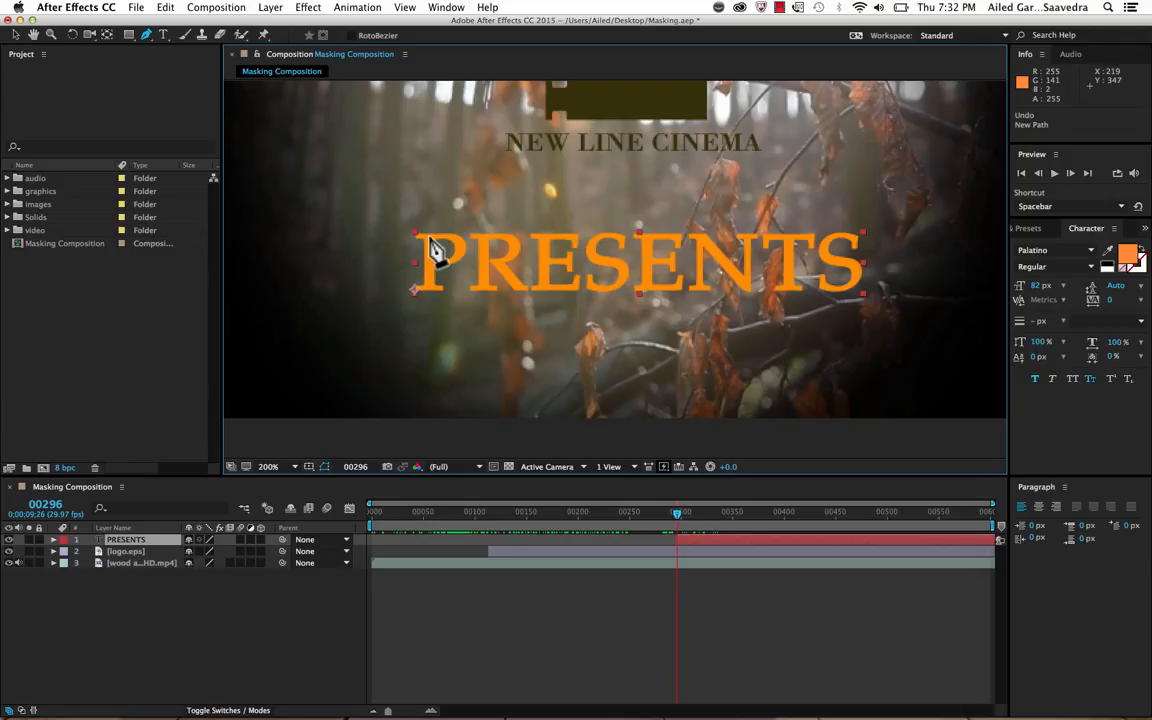
{"action": "left_click", "coordinate": [428, 293]}
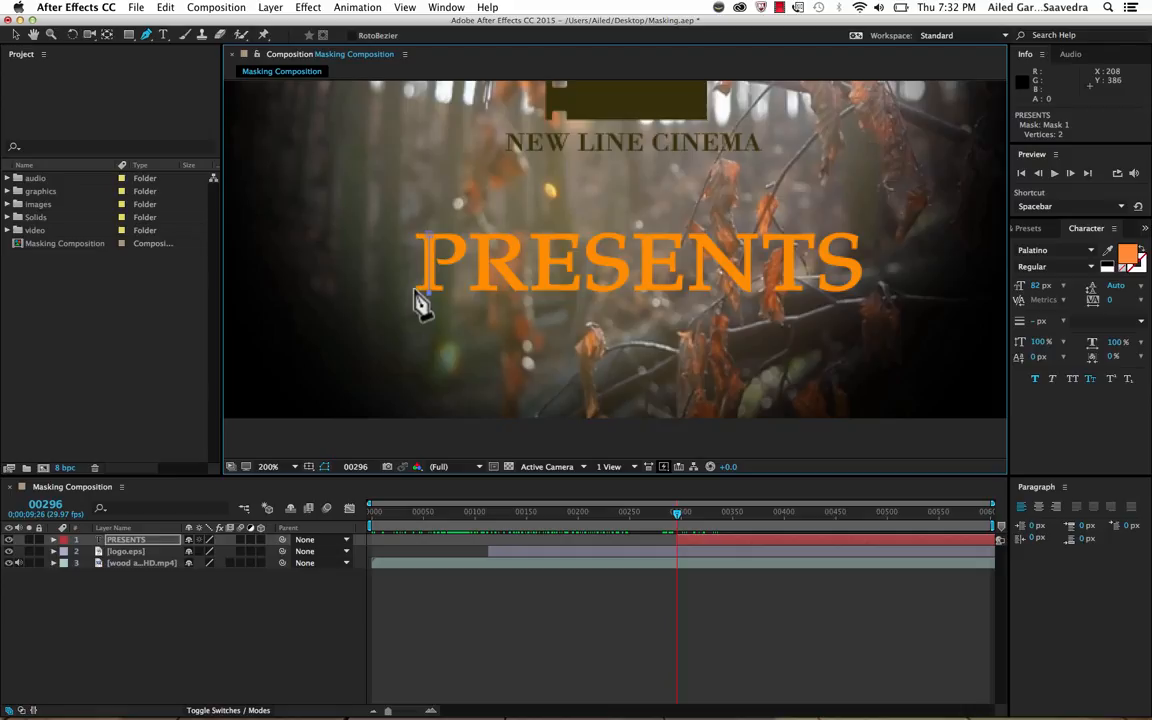
{"action": "left_click", "coordinate": [411, 290]}
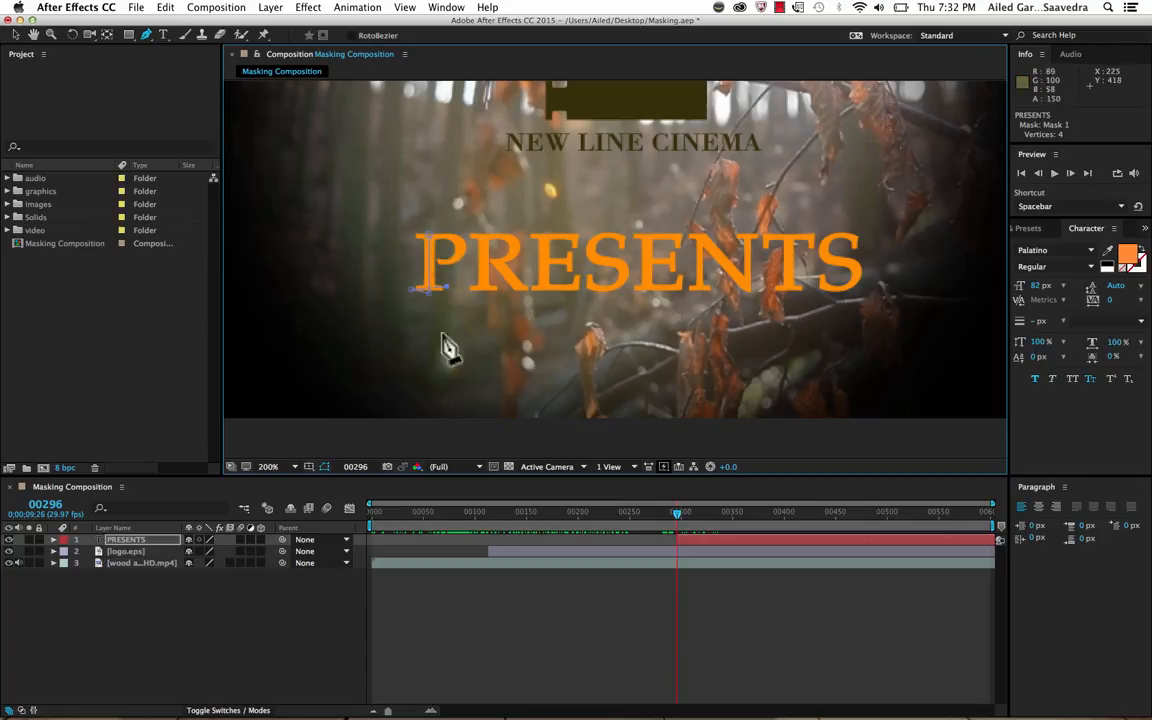
Continue the mask path in a pointed loop outside the P, trace its bowl, and bring the path up above the letter
{"action": "left_click", "coordinate": [411, 310]}
{"action": "left_click", "coordinate": [350, 262]}
{"action": "left_click", "coordinate": [407, 237]}
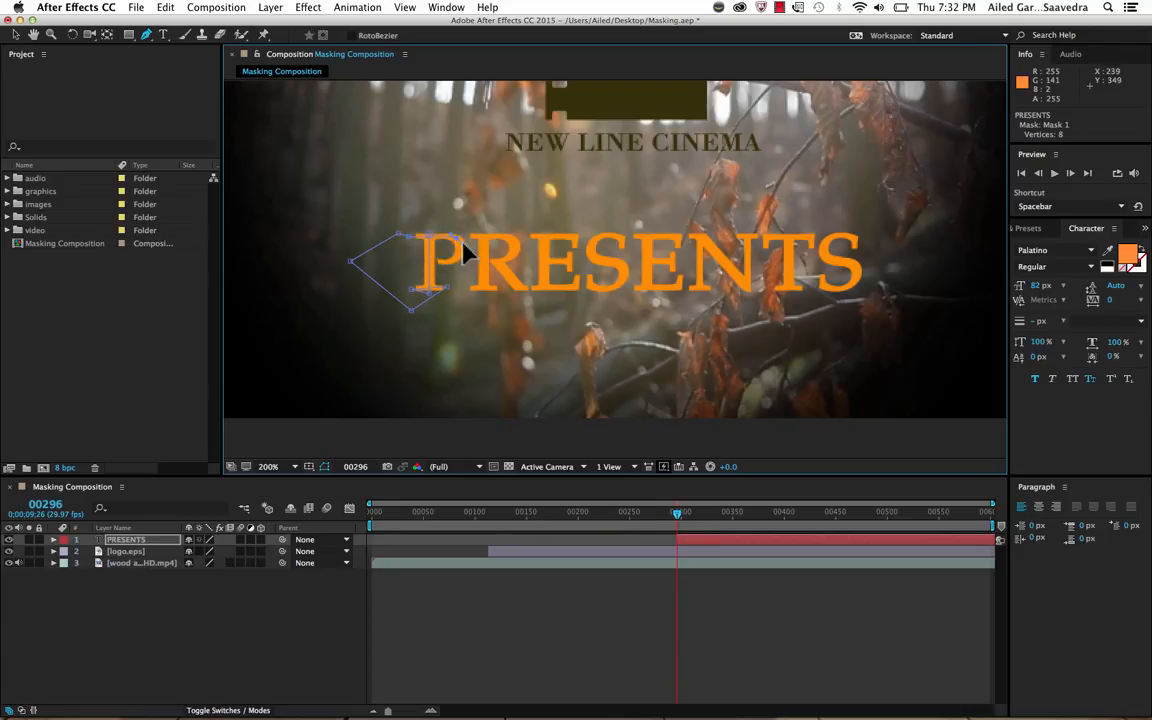
{"action": "left_click", "coordinate": [411, 262]}
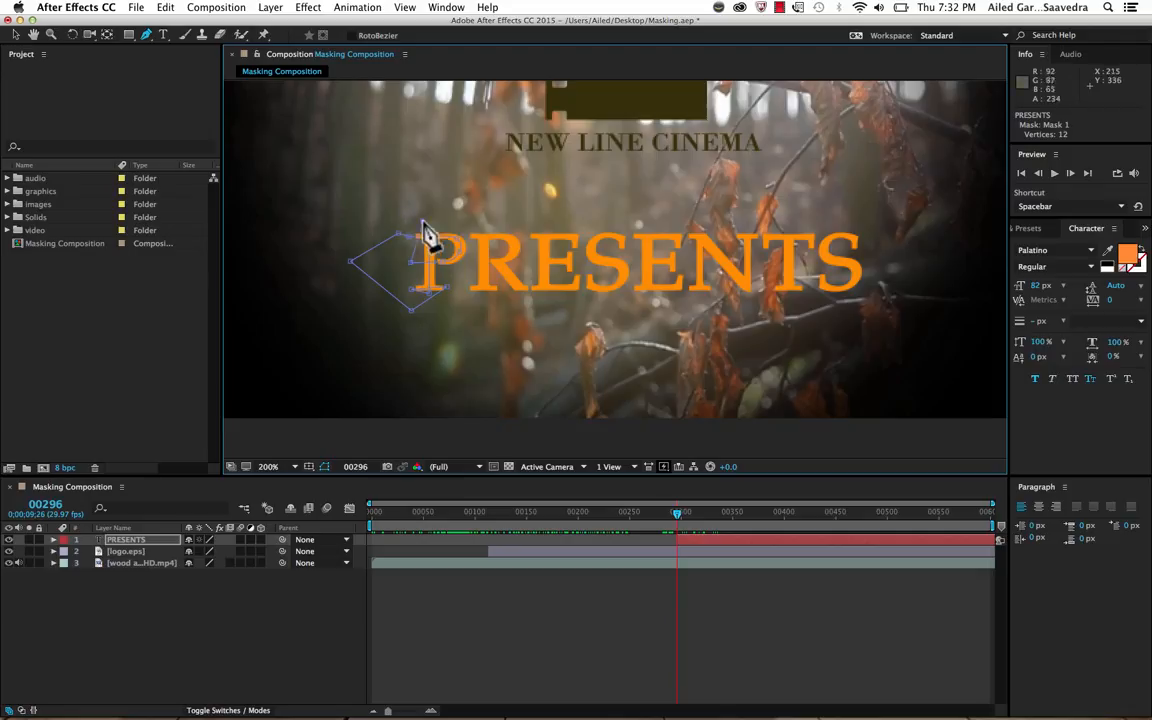
{"action": "left_click", "coordinate": [422, 221]}
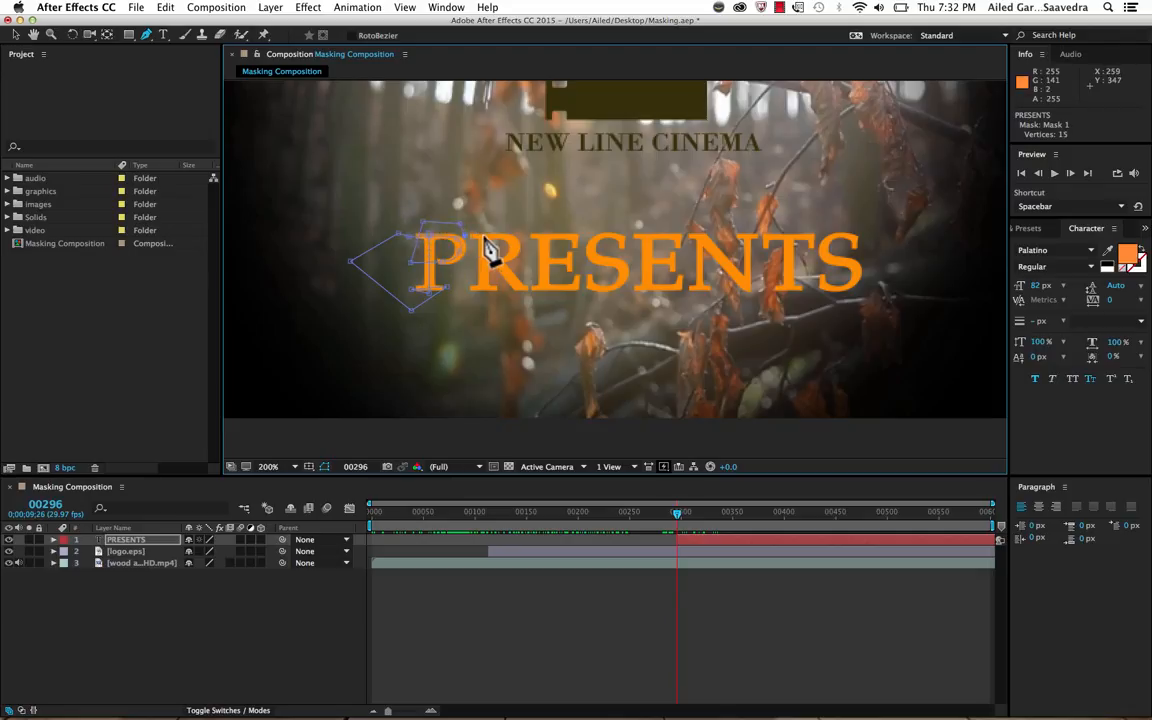
Undo the last mask vertex, place it above the R instead, and trace the outline of the R
{"action": "key", "text": "super+z"}
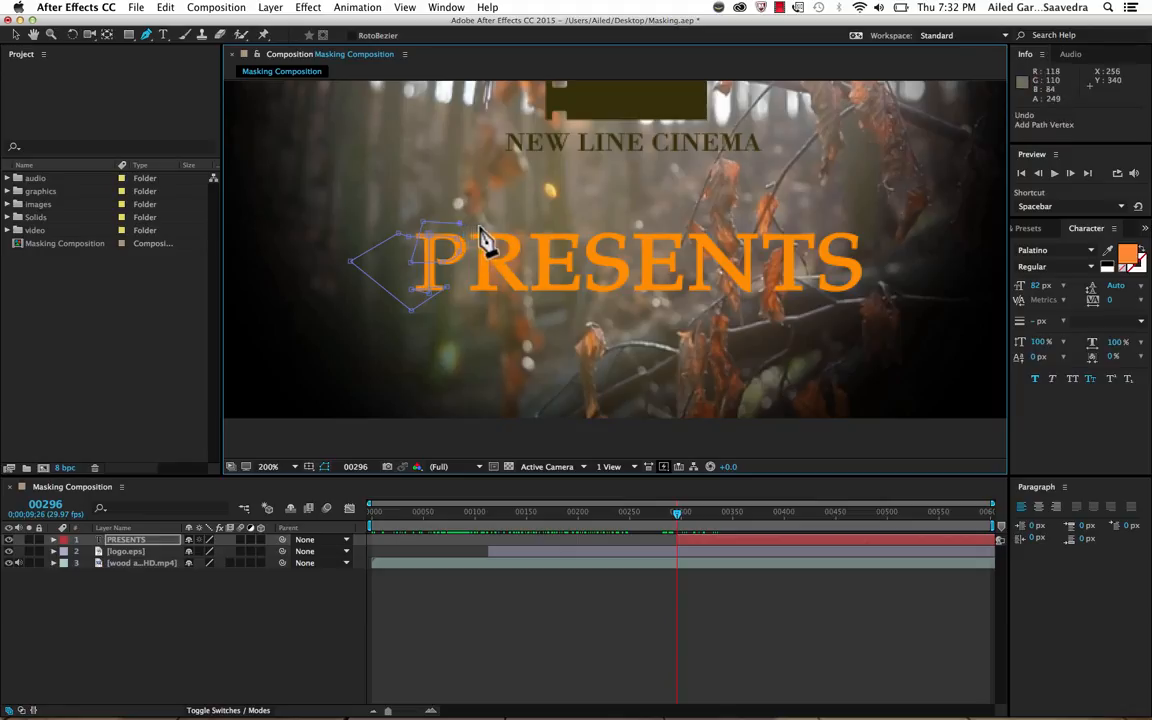
{"action": "left_click", "coordinate": [484, 228]}
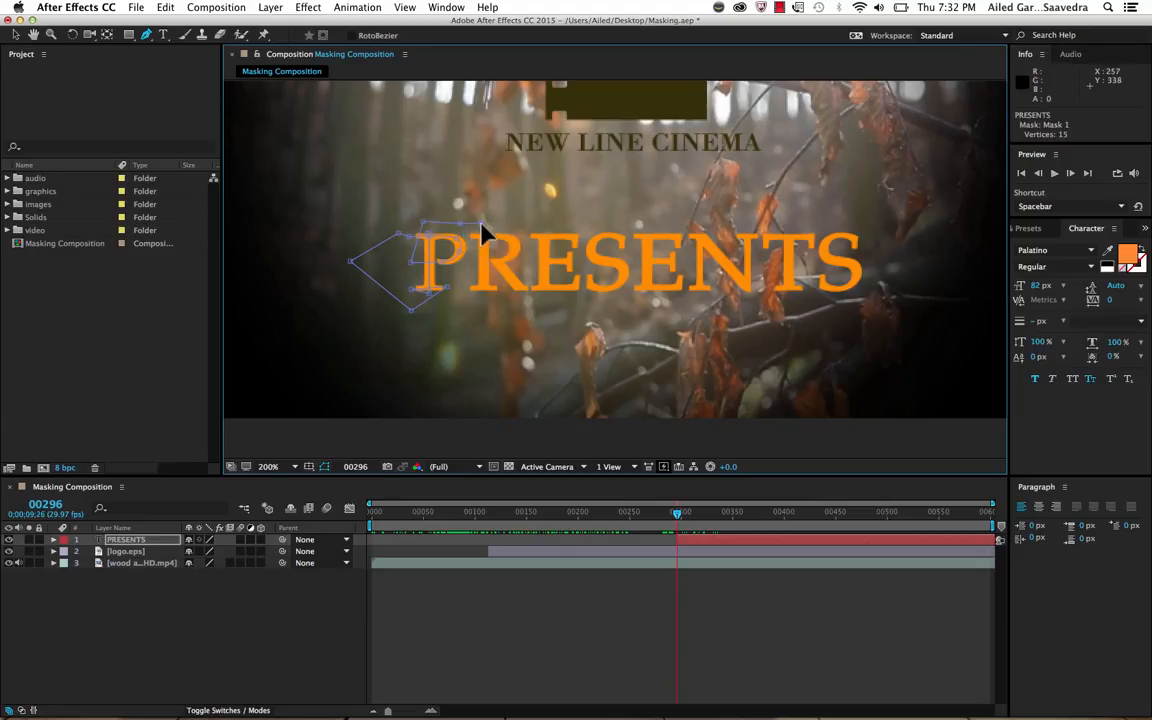
{"action": "left_click", "coordinate": [468, 290]}
{"action": "left_click", "coordinate": [485, 308]}
{"action": "left_click", "coordinate": [463, 299]}
{"action": "left_click", "coordinate": [462, 266]}
{"action": "left_click", "coordinate": [467, 237]}
{"action": "left_click", "coordinate": [475, 235]}
{"action": "left_click", "coordinate": [510, 268]}
{"action": "left_click", "coordinate": [488, 261]}
{"action": "left_click", "coordinate": [488, 262]}
{"action": "left_click", "coordinate": [530, 240]}
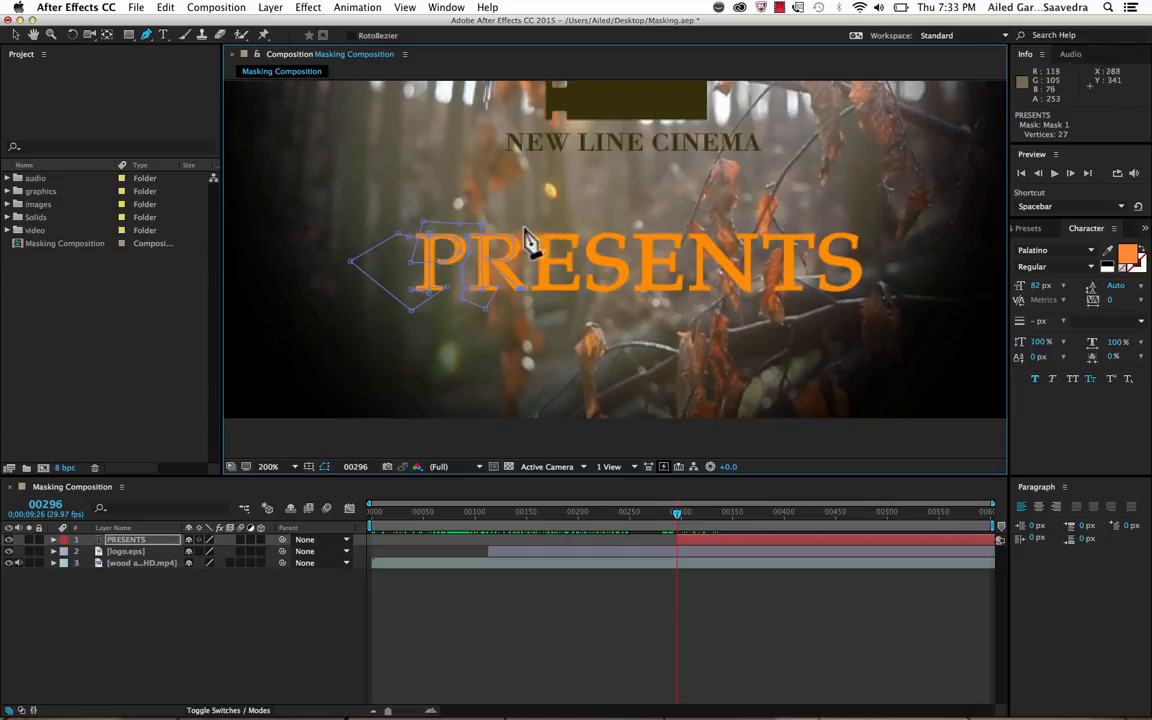
Extend the mask path above the first E and trace its stem and arms, undoing a misplaced vertex along the way
{"action": "left_click", "coordinate": [524, 228]}
{"action": "left_click", "coordinate": [544, 220]}
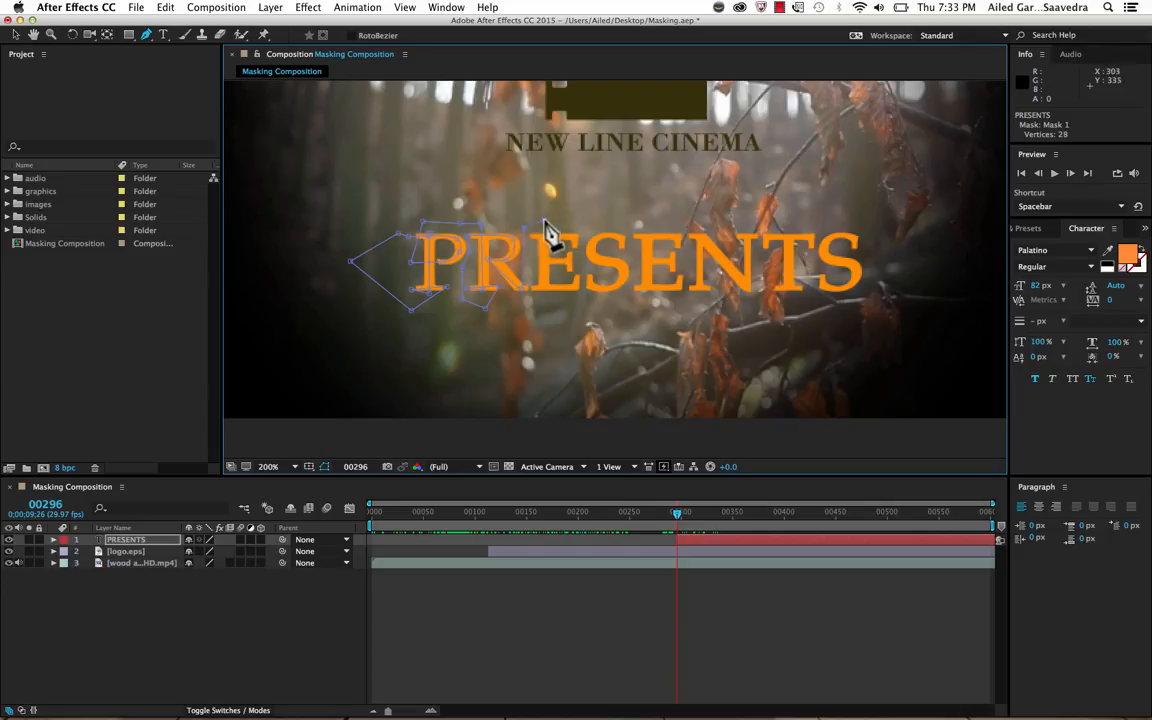
{"action": "left_click", "coordinate": [532, 286]}
{"action": "left_click", "coordinate": [535, 248]}
{"action": "left_click", "coordinate": [577, 245]}
{"action": "left_click", "coordinate": [561, 247]}
{"action": "left_click_drag", "start_coordinate": [535, 260], "coordinate": [548, 258]}
{"action": "left_click", "coordinate": [570, 263]}
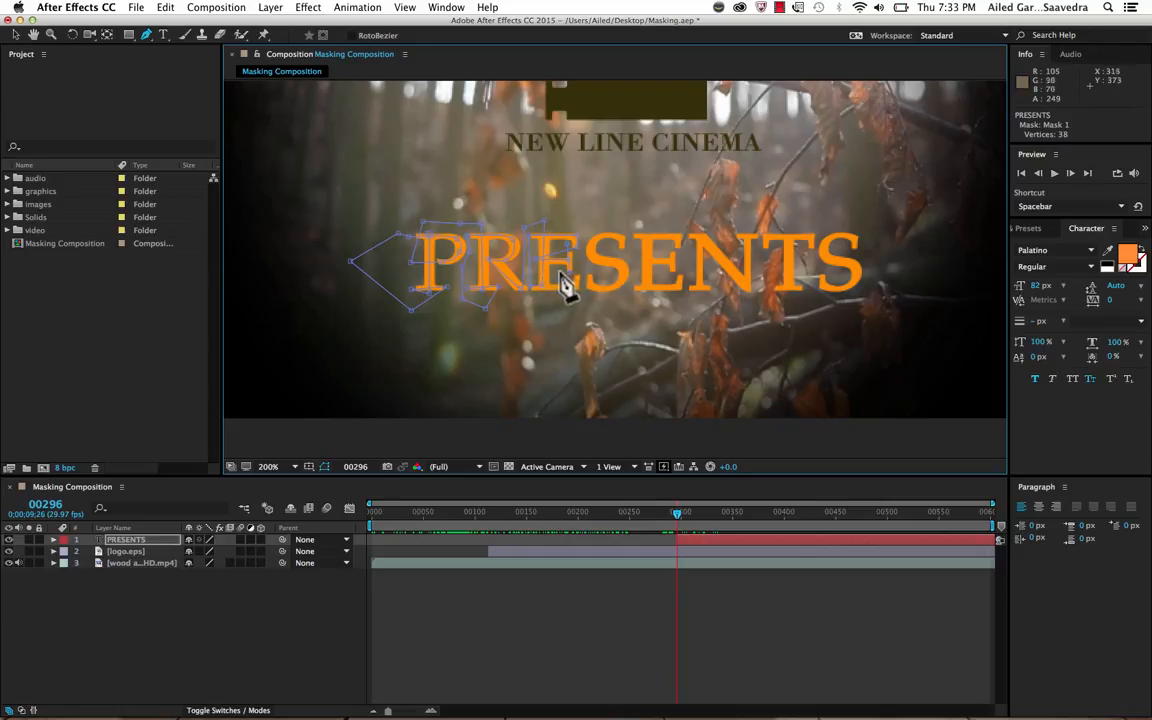
{"action": "left_click", "coordinate": [521, 280]}
{"action": "key", "text": "super+z"}
{"action": "left_click", "coordinate": [511, 290]}
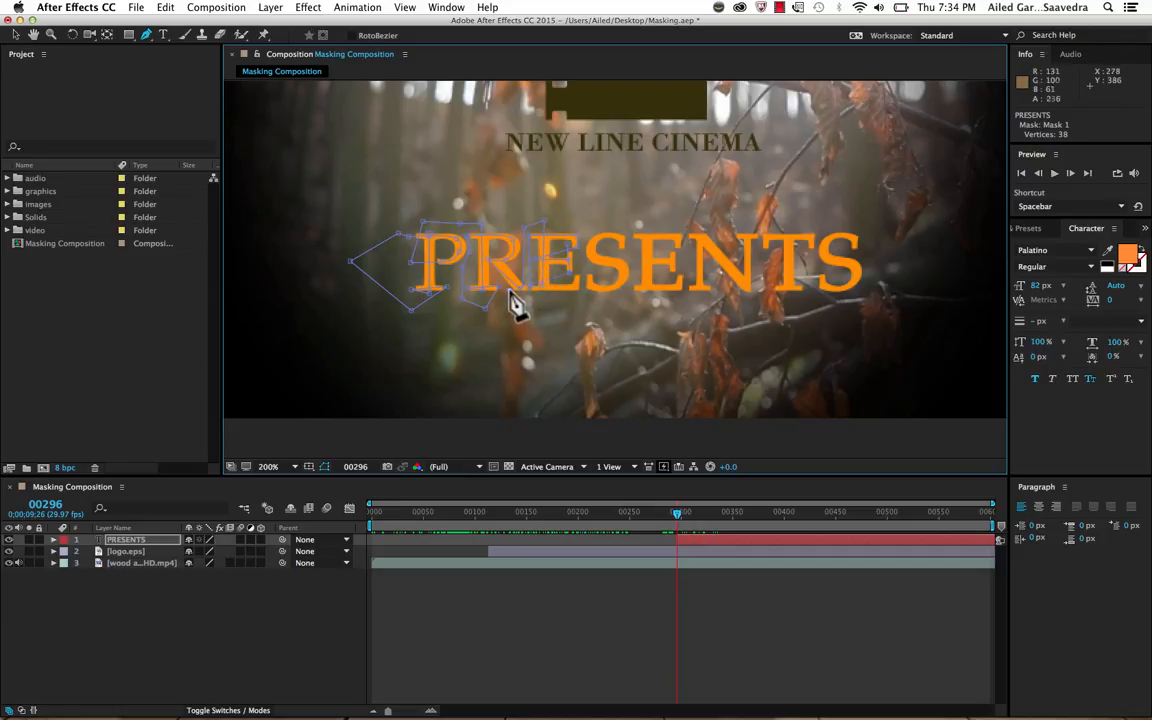
{"action": "left_click", "coordinate": [580, 283]}
Apply the Stroke effect to the PRESENTS layer along Mask 1
{"action": "left_click", "coordinate": [308, 7]}
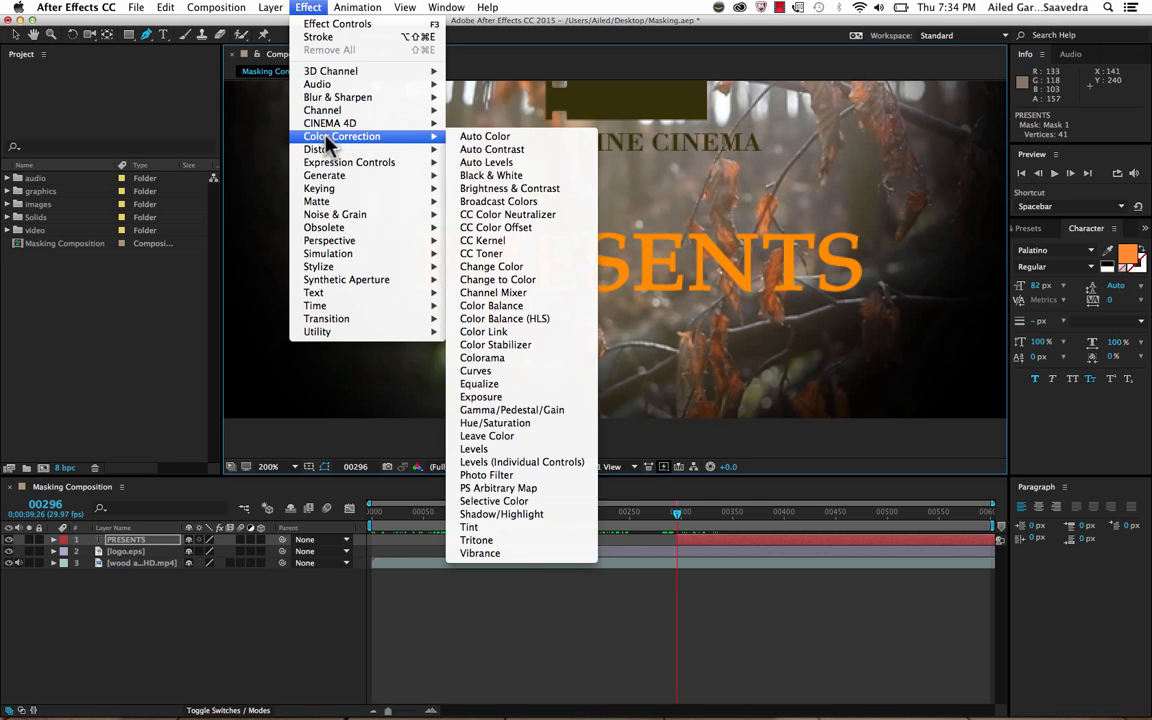
{"action": "mouse_move", "coordinate": [329, 165]}
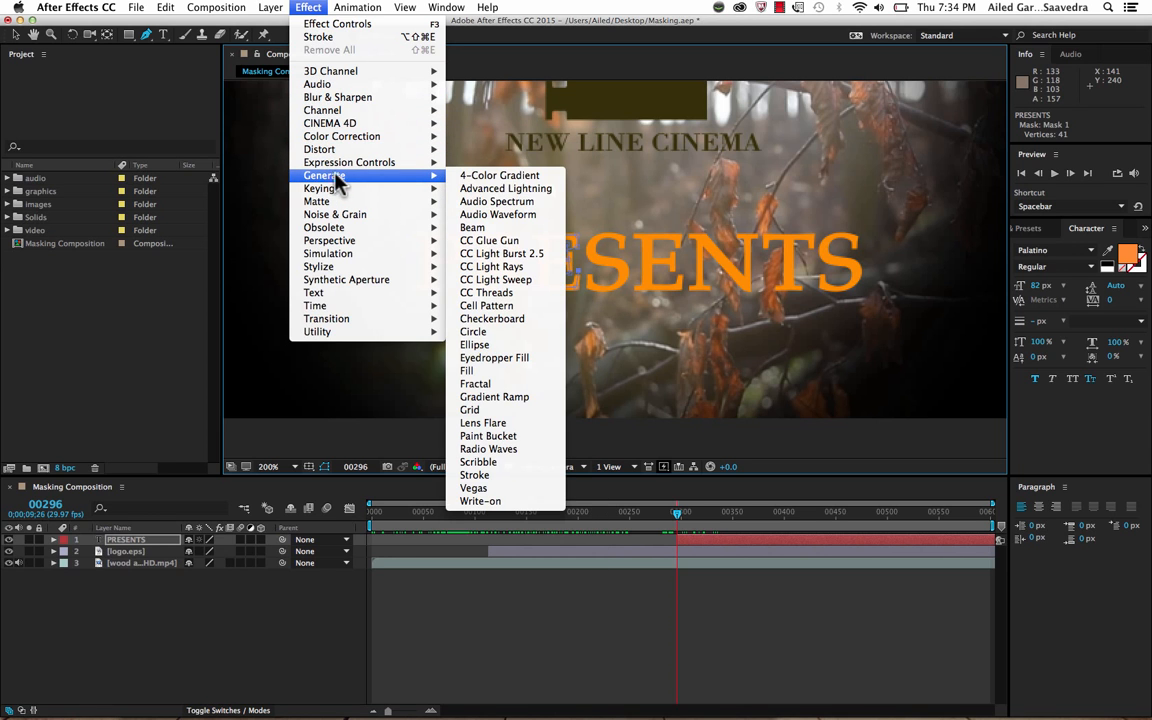
{"action": "left_click", "coordinate": [498, 476]}
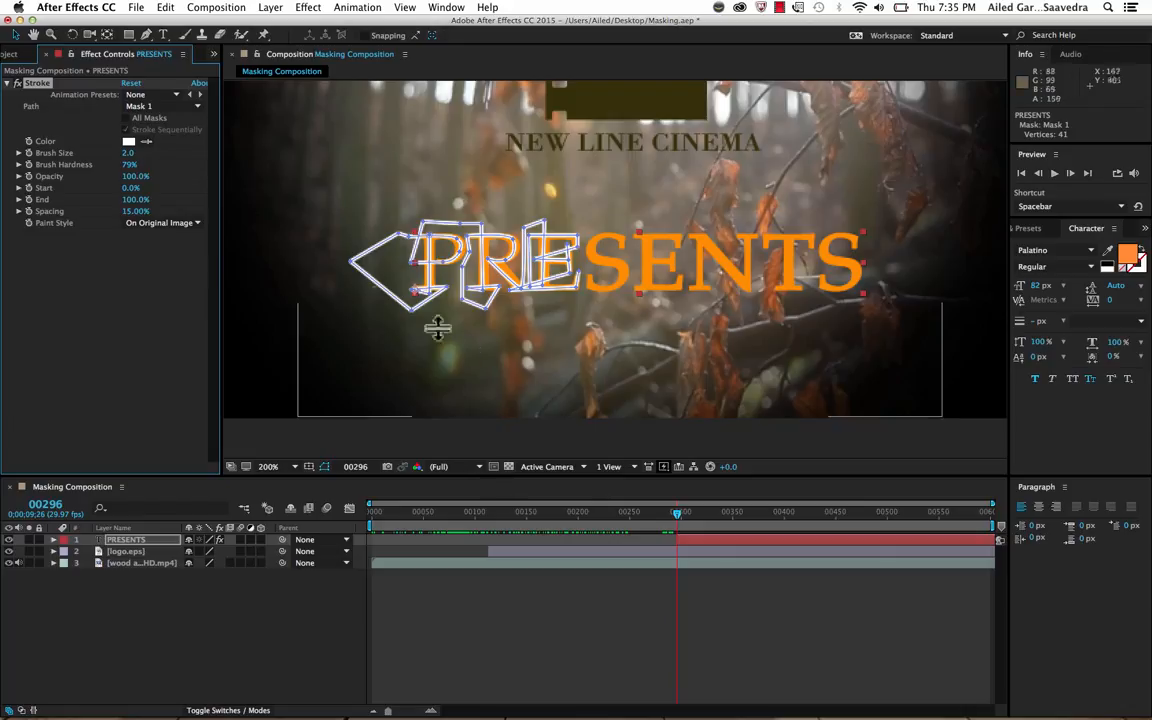
Toggle the mask outlines off and on to check the stroke, and set the Stroke effect's brush size to 5.8
{"action": "left_click", "coordinate": [325, 467]}
{"action": "left_click", "coordinate": [328, 468]}
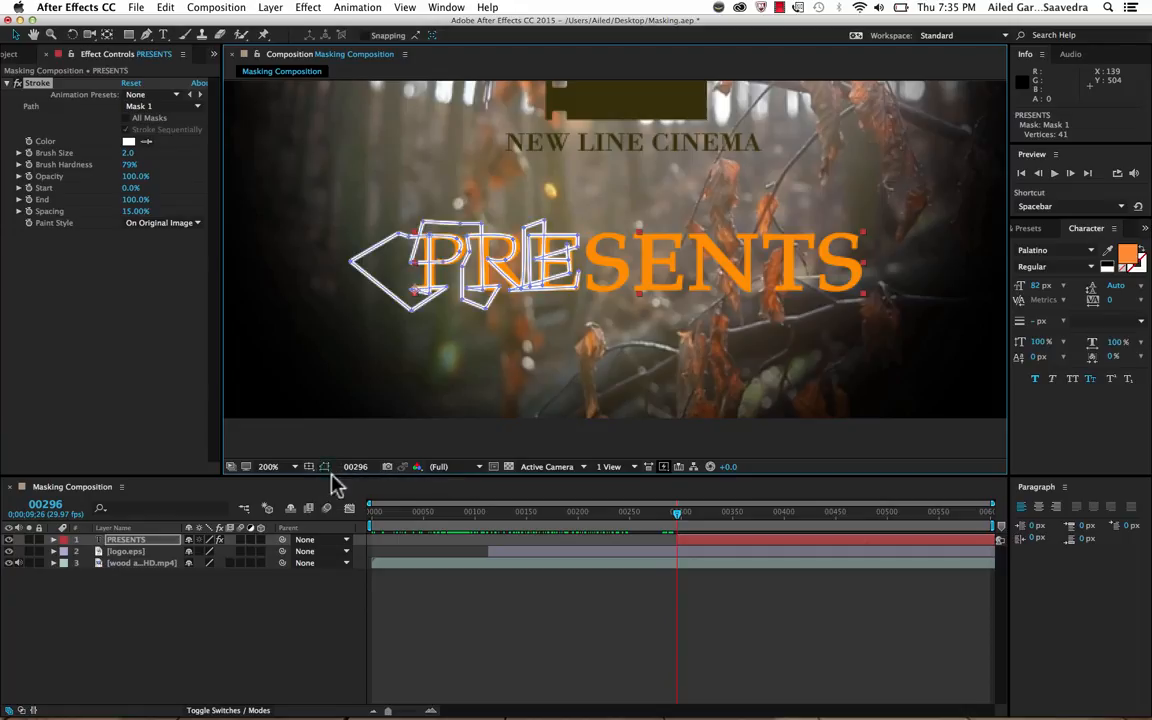
{"action": "left_click", "coordinate": [325, 468]}
{"action": "left_click", "coordinate": [325, 468]}
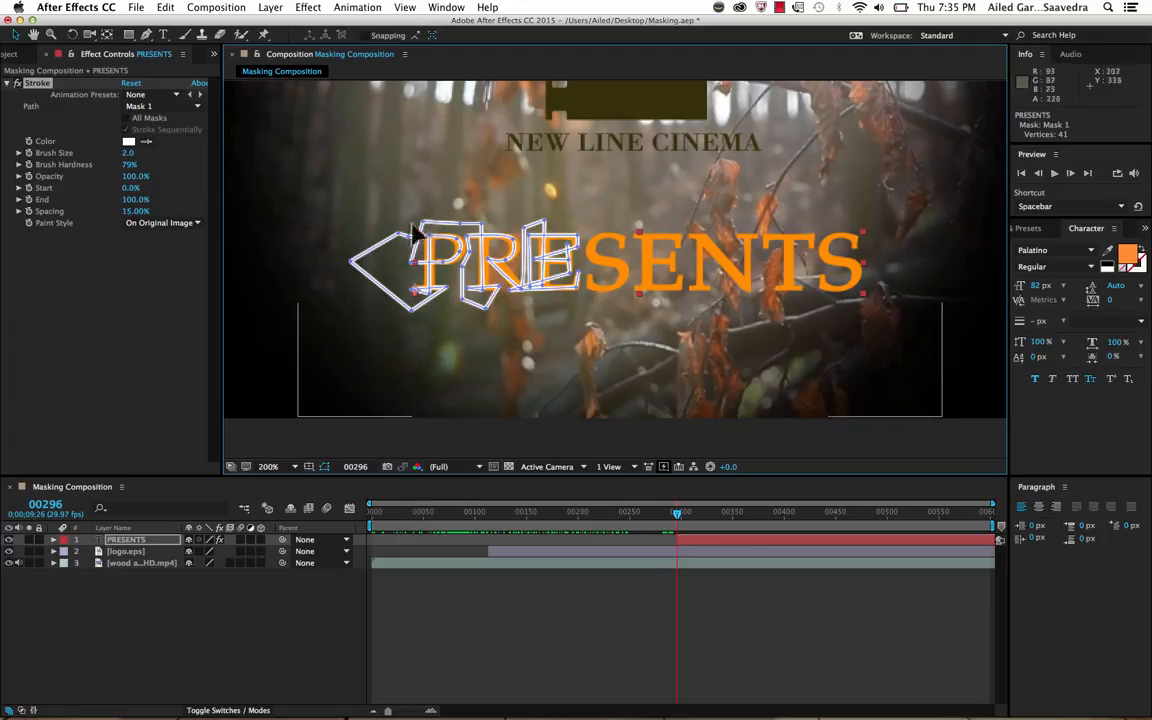
{"action": "left_click_drag", "start_coordinate": [128, 153], "coordinate": [151, 150]}
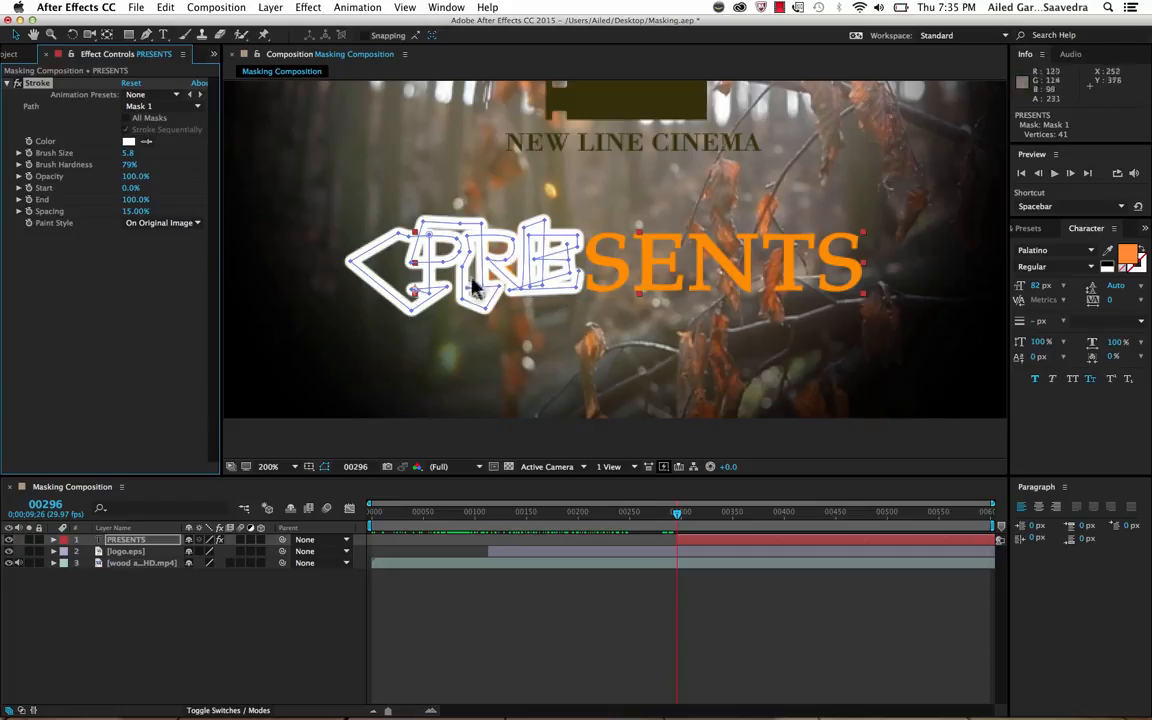
Set the Stroke effect's paint style to Reveal Original Image so the mask path uncovers the PRESENTS text
{"action": "left_click", "coordinate": [197, 223]}
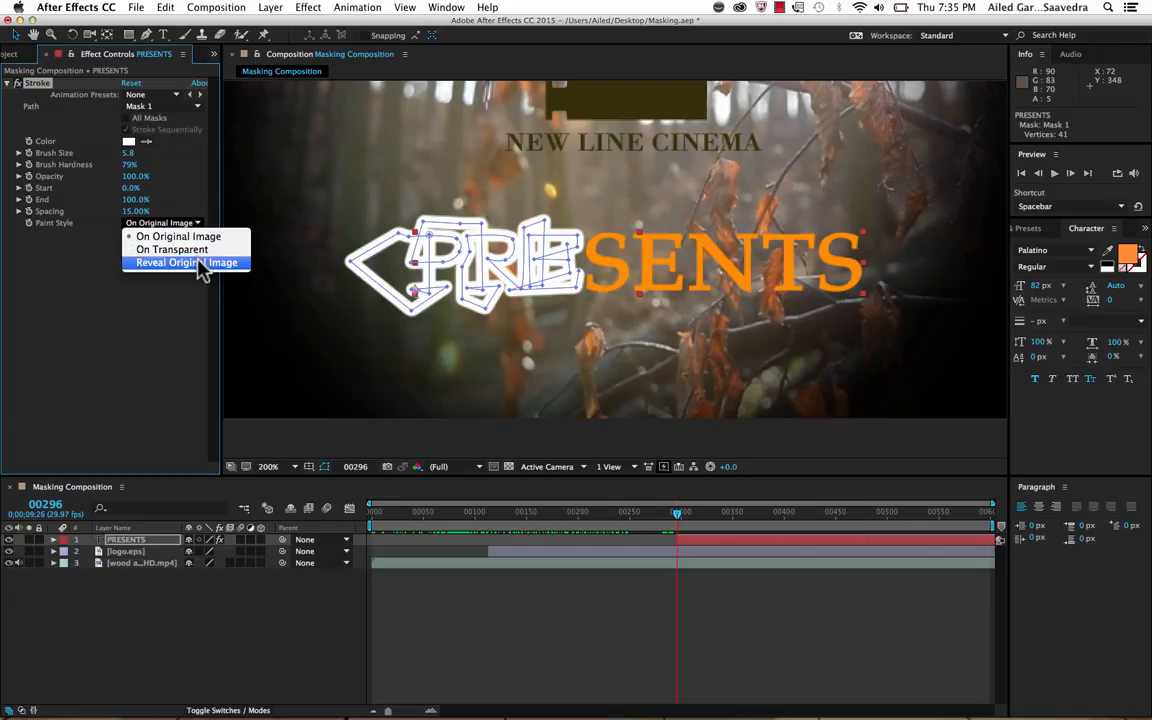
{"action": "left_click", "coordinate": [200, 263]}
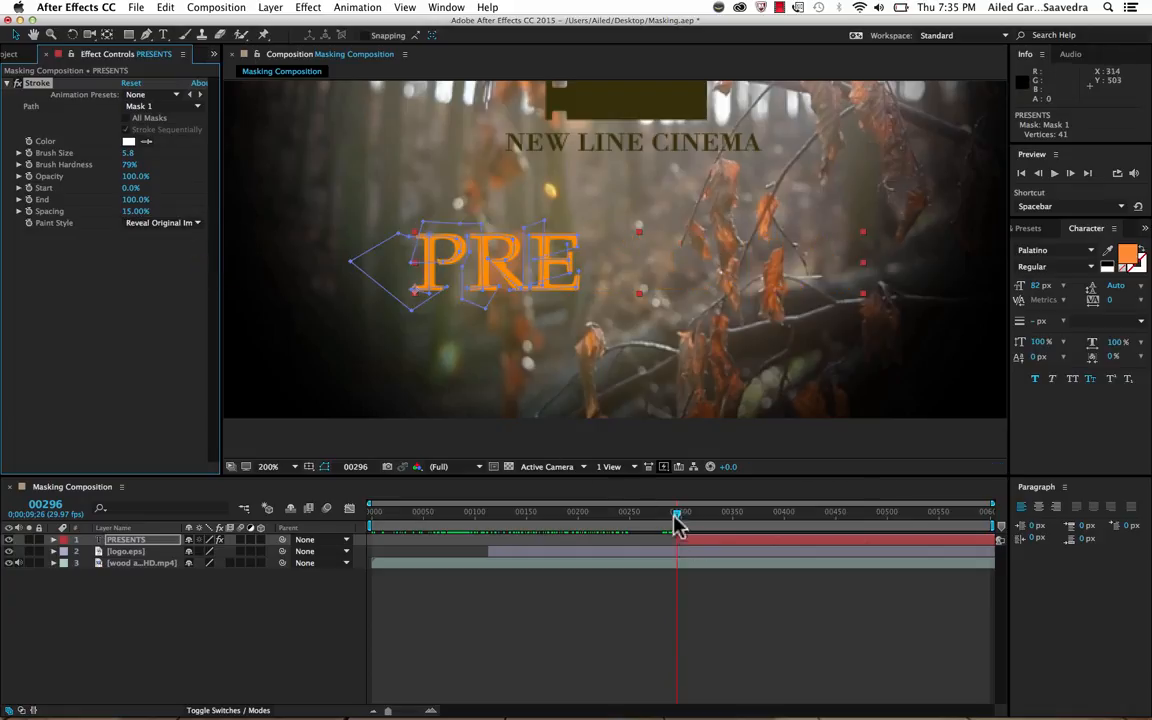
At frame 317, try to shift the mask vertex at the foot of the P slightly to the right
{"action": "mouse_move", "coordinate": [677, 524]}
{"action": "left_mouse_down"}
{"action": "mouse_move", "coordinate": [607, 522]}
{"action": "mouse_move", "coordinate": [717, 522]}
{"action": "mouse_move", "coordinate": [697, 525]}
{"action": "left_mouse_up"}
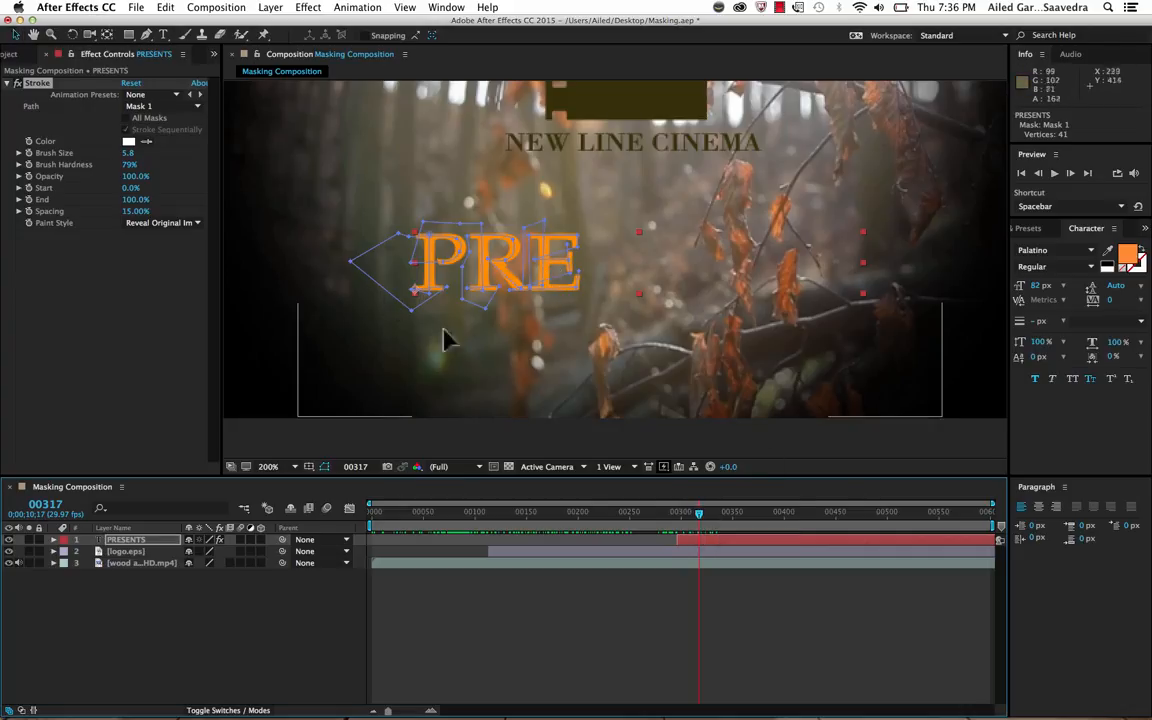
{"action": "left_click", "coordinate": [448, 287]}
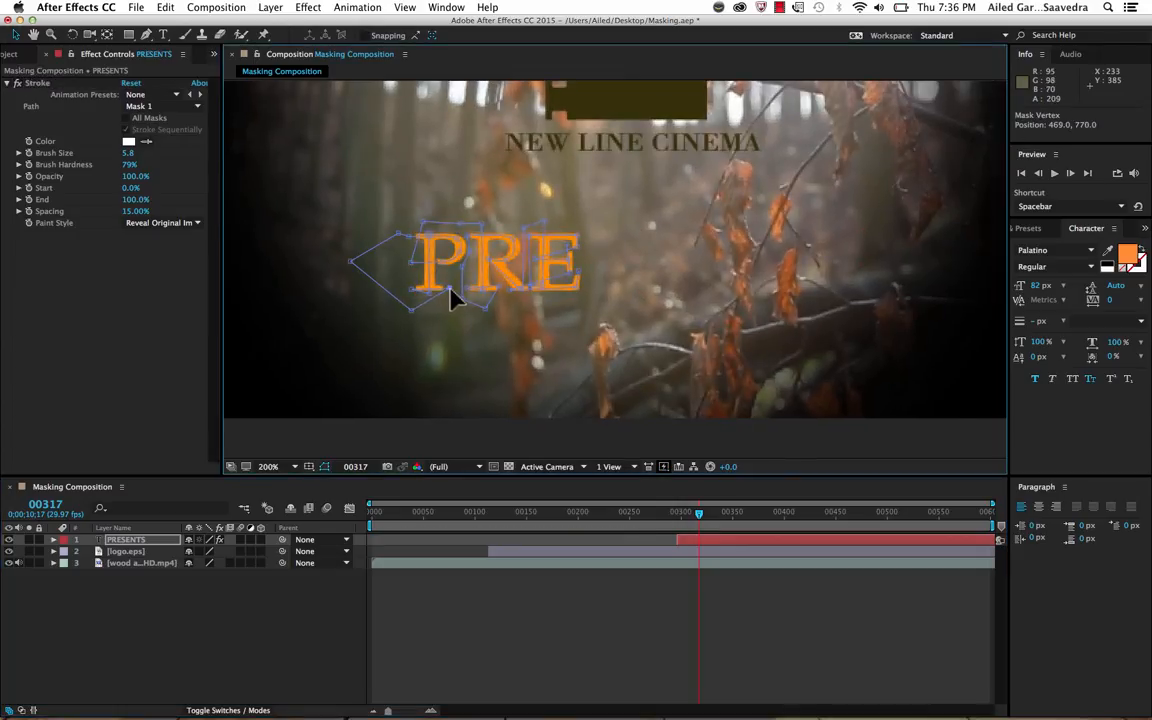
{"action": "left_click_drag", "start_coordinate": [450, 288], "coordinate": [465, 288]}
Keyframe the Stroke effect's End value from 0% at frame 296 to 100% at frame 400
{"action": "left_click_drag", "start_coordinate": [697, 524], "coordinate": [677, 528]}
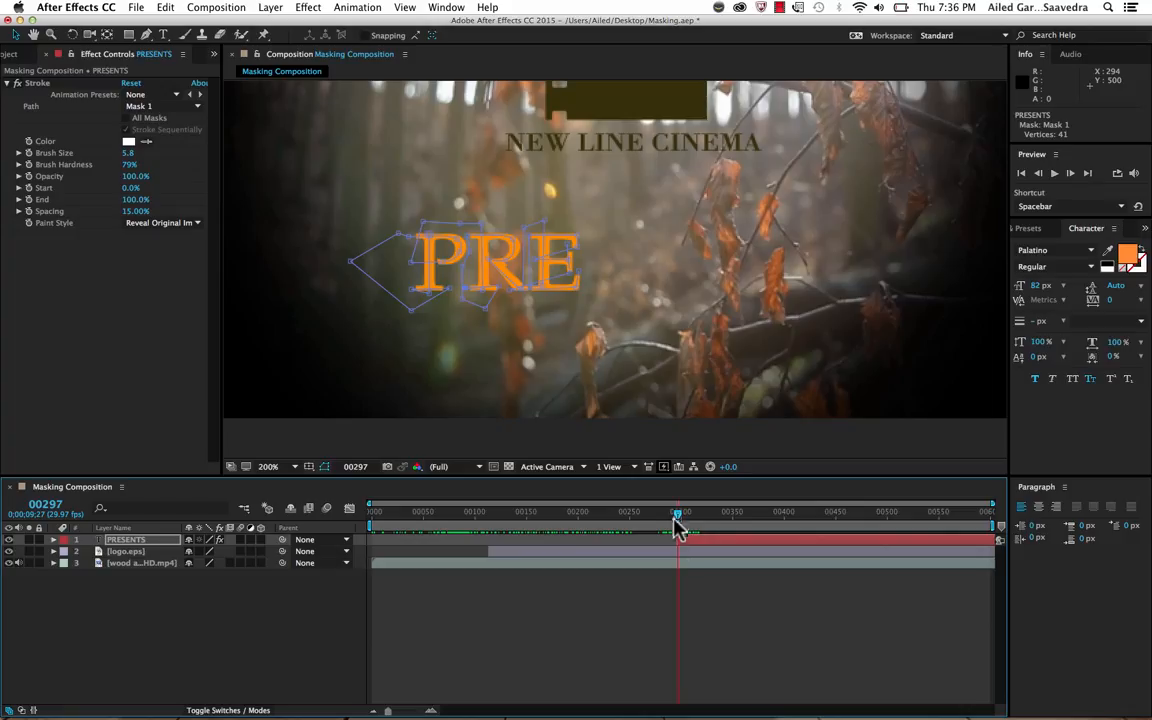
{"action": "mouse_move", "coordinate": [681, 522]}
{"action": "left_mouse_down"}
{"action": "mouse_move", "coordinate": [668, 525]}
{"action": "mouse_move", "coordinate": [679, 518]}
{"action": "left_mouse_up"}
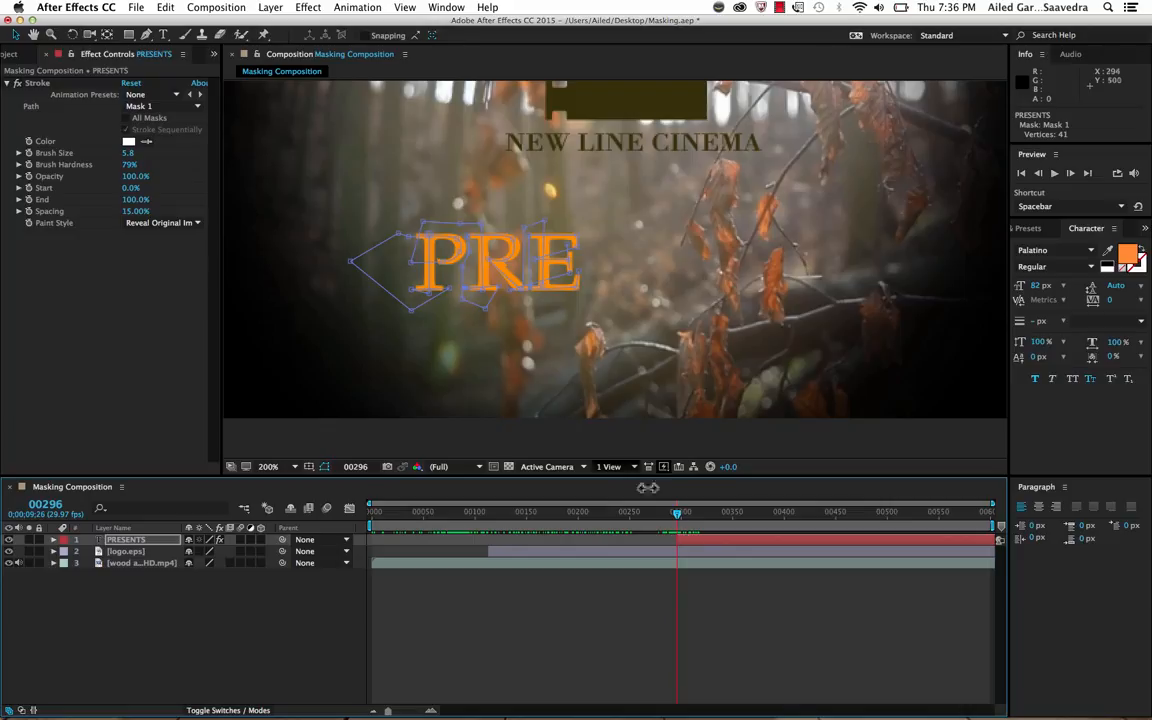
{"action": "left_click", "coordinate": [35, 207]}
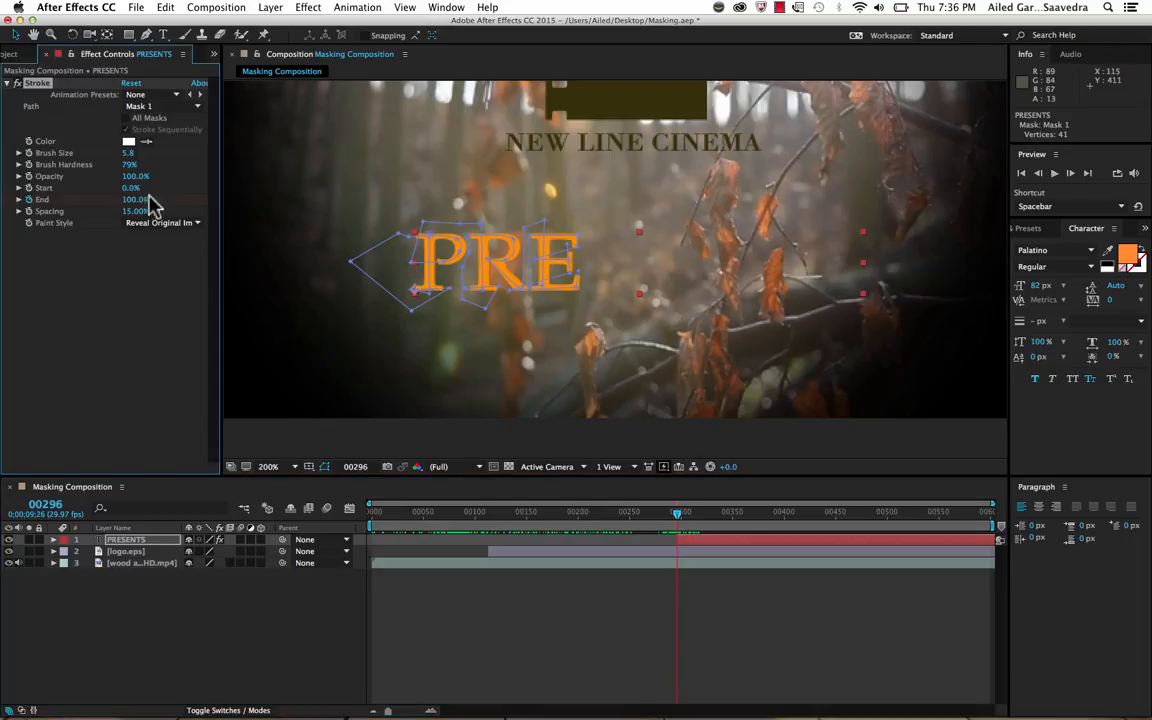
{"action": "left_click_drag", "start_coordinate": [143, 205], "coordinate": [66, 205]}
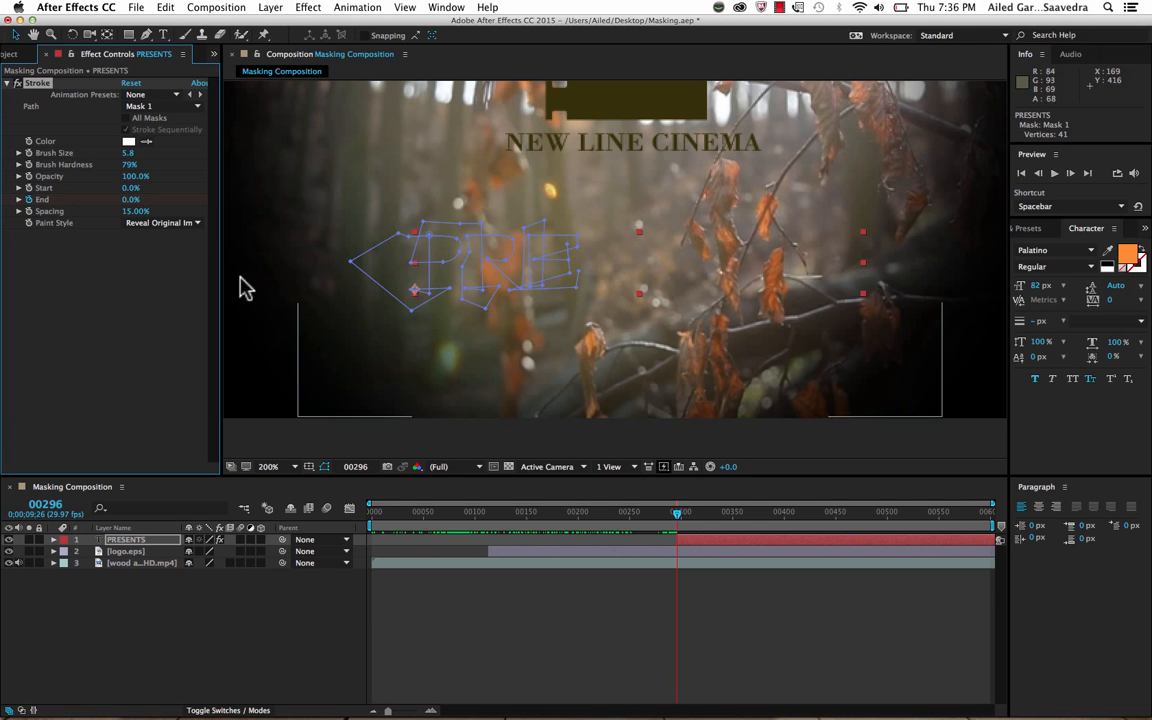
{"action": "left_click_drag", "start_coordinate": [679, 521], "coordinate": [789, 528]}
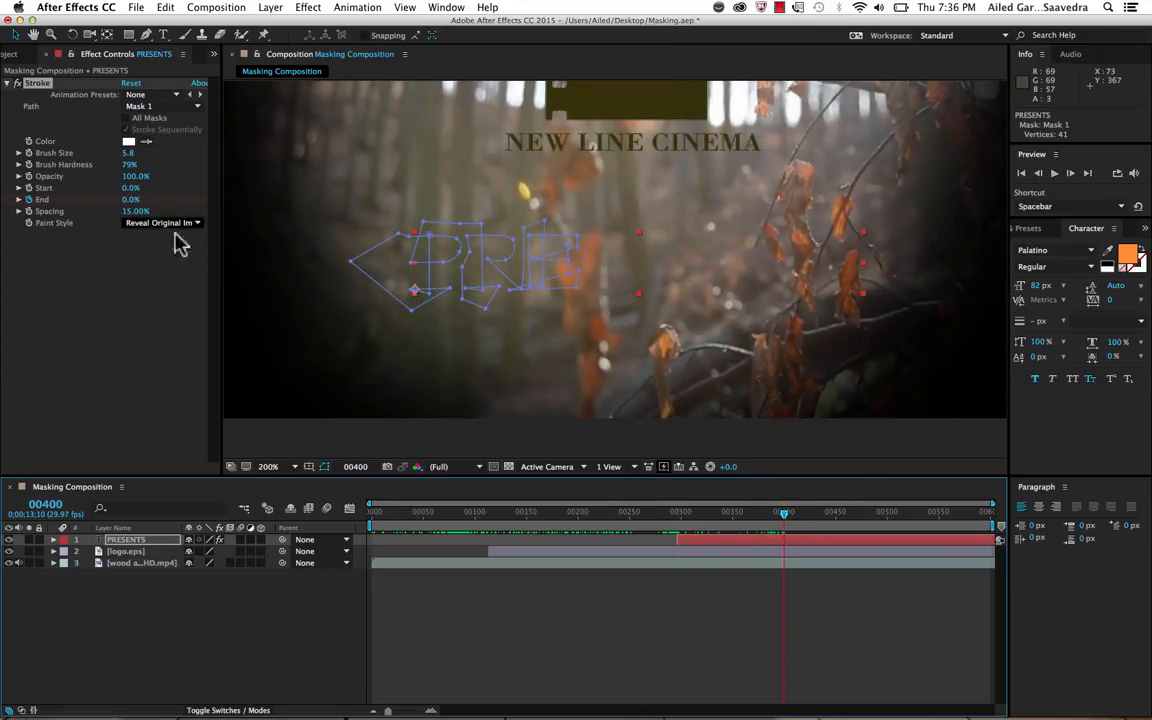
{"action": "left_click_drag", "start_coordinate": [131, 199], "coordinate": [205, 200]}
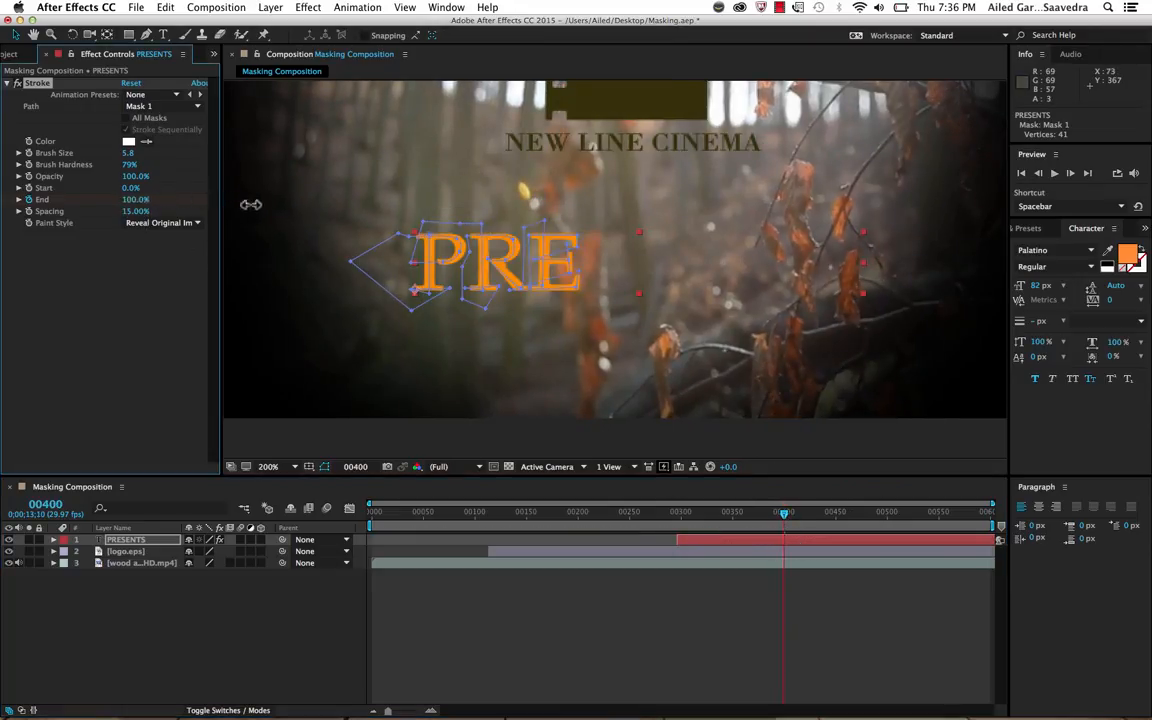
Deselect the layer, preview the text reveal from frame 292, and scrub through it up to frame 409
{"action": "left_click_drag", "start_coordinate": [787, 519], "coordinate": [675, 521]}
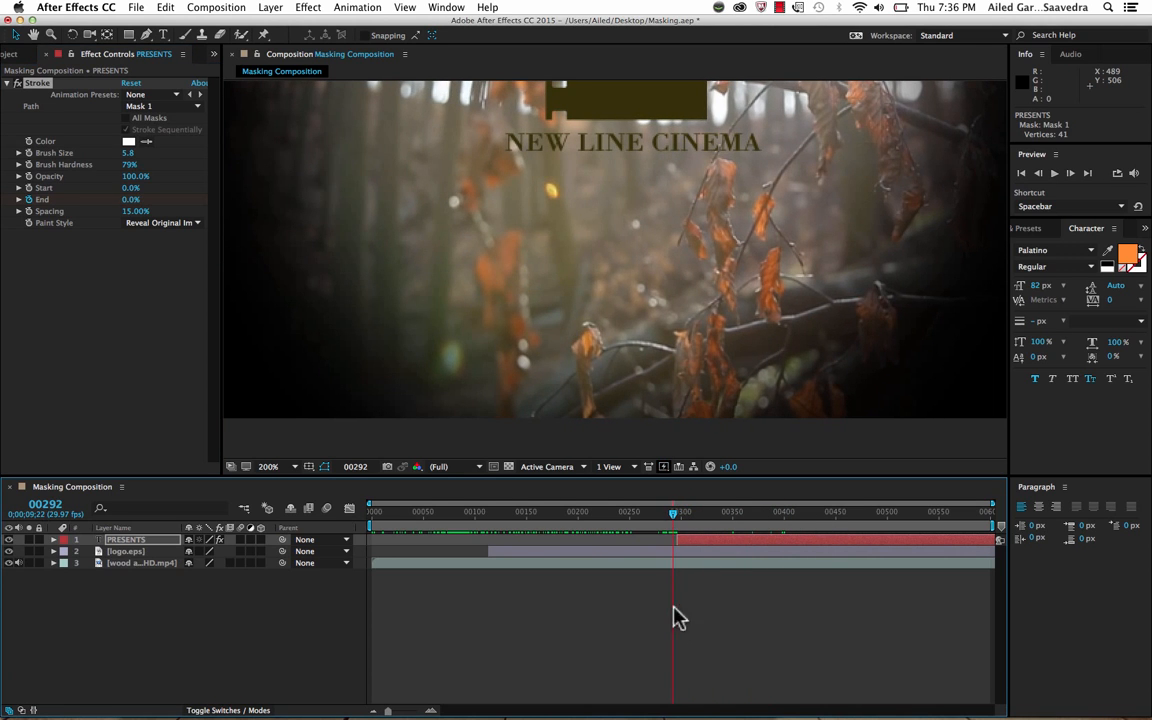
{"action": "left_click", "coordinate": [674, 634]}
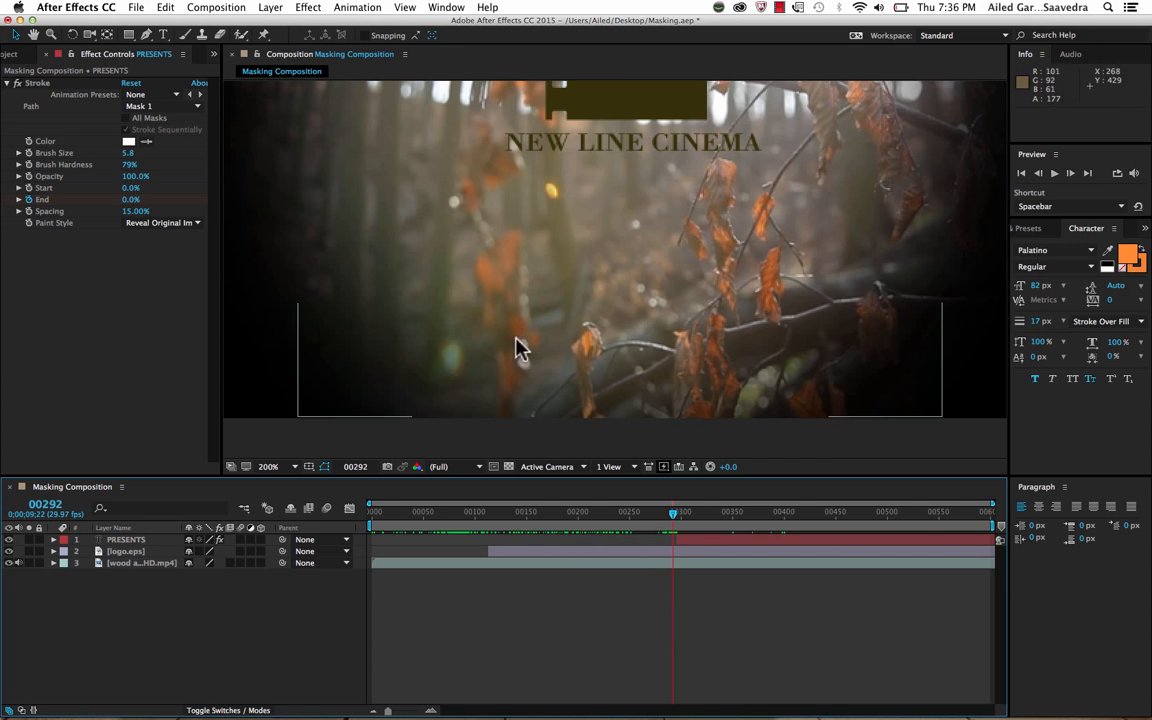
{"action": "key", "text": "space"}
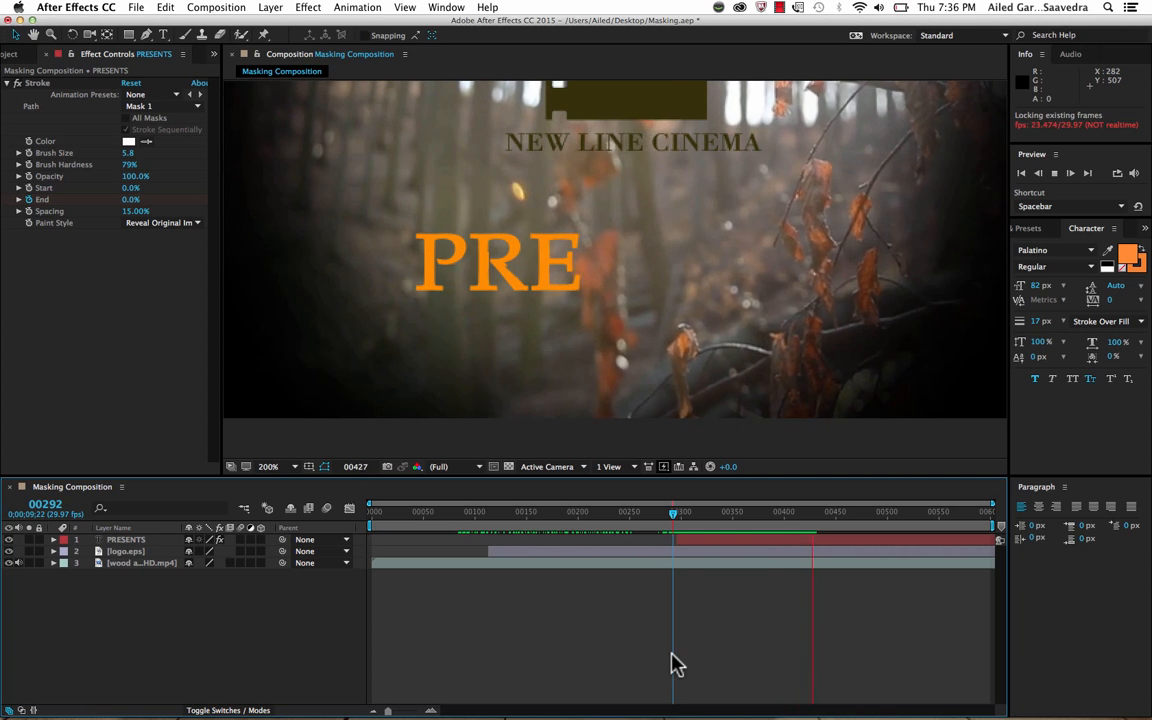
{"action": "left_click", "coordinate": [695, 516]}
{"action": "left_click_drag", "start_coordinate": [697, 522], "coordinate": [795, 515]}
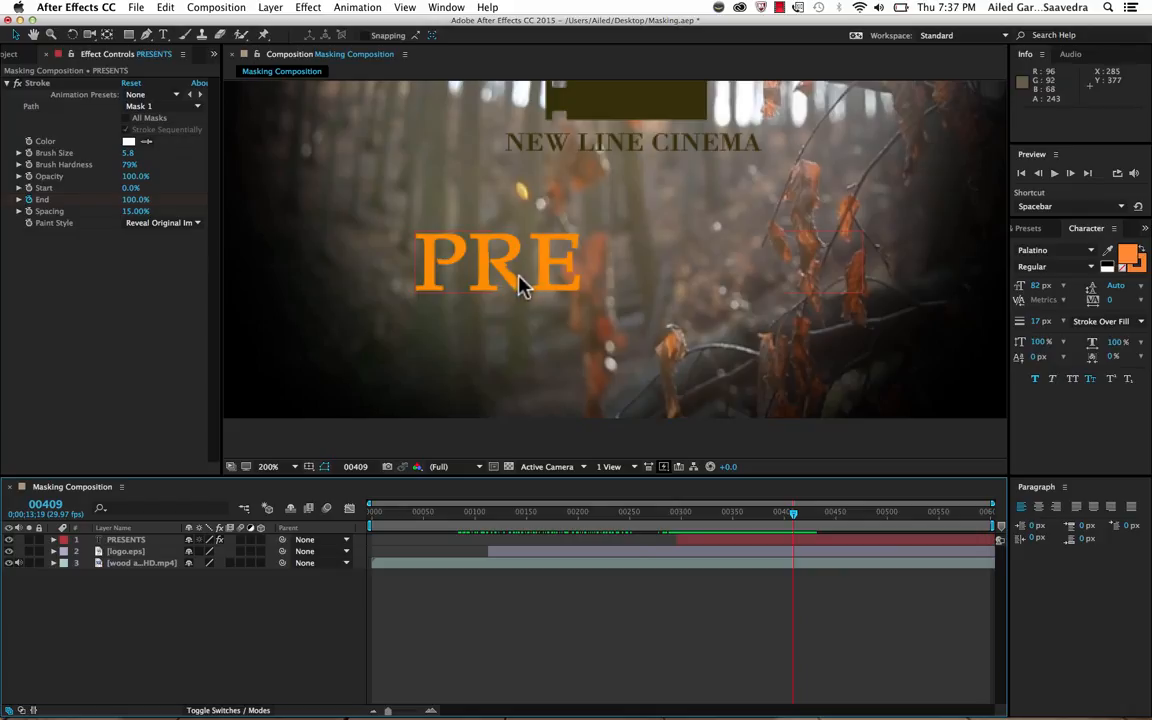
On the PRESENTS layer, shift the mask vertex inside the R slightly to the right and scrub from frame 304 to 416 to check the reveal
{"action": "left_click", "coordinate": [695, 541]}
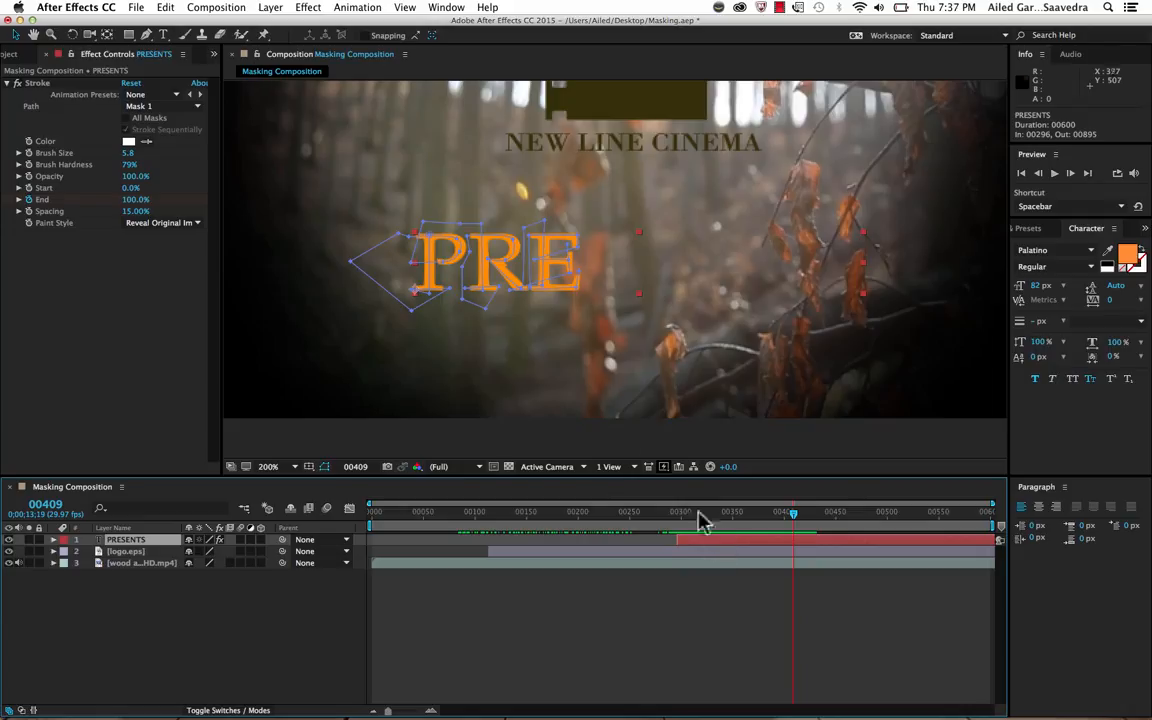
{"action": "left_click", "coordinate": [17, 35]}
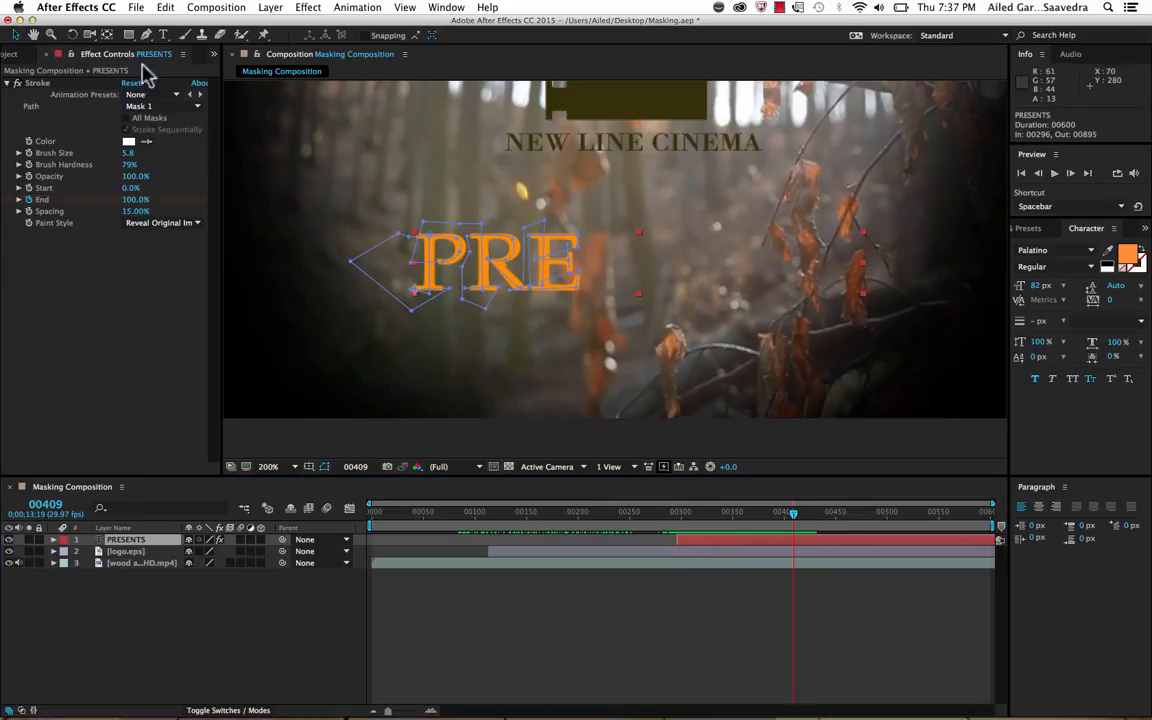
{"action": "left_click", "coordinate": [495, 262]}
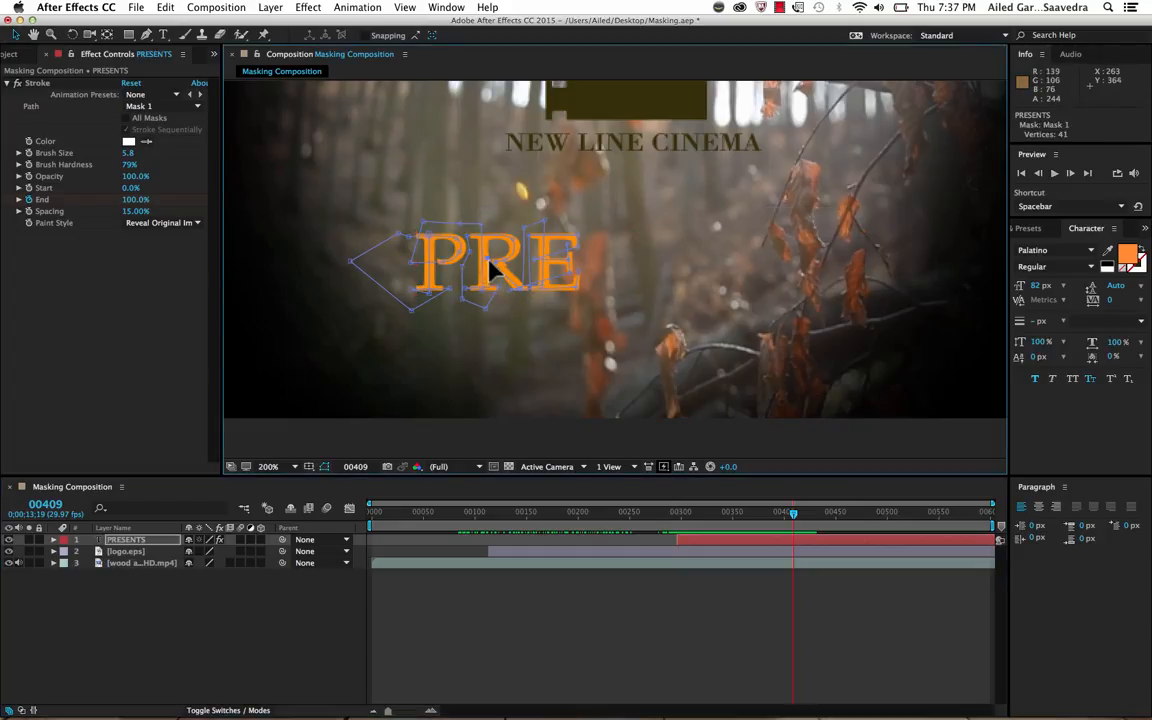
{"action": "left_click", "coordinate": [498, 265]}
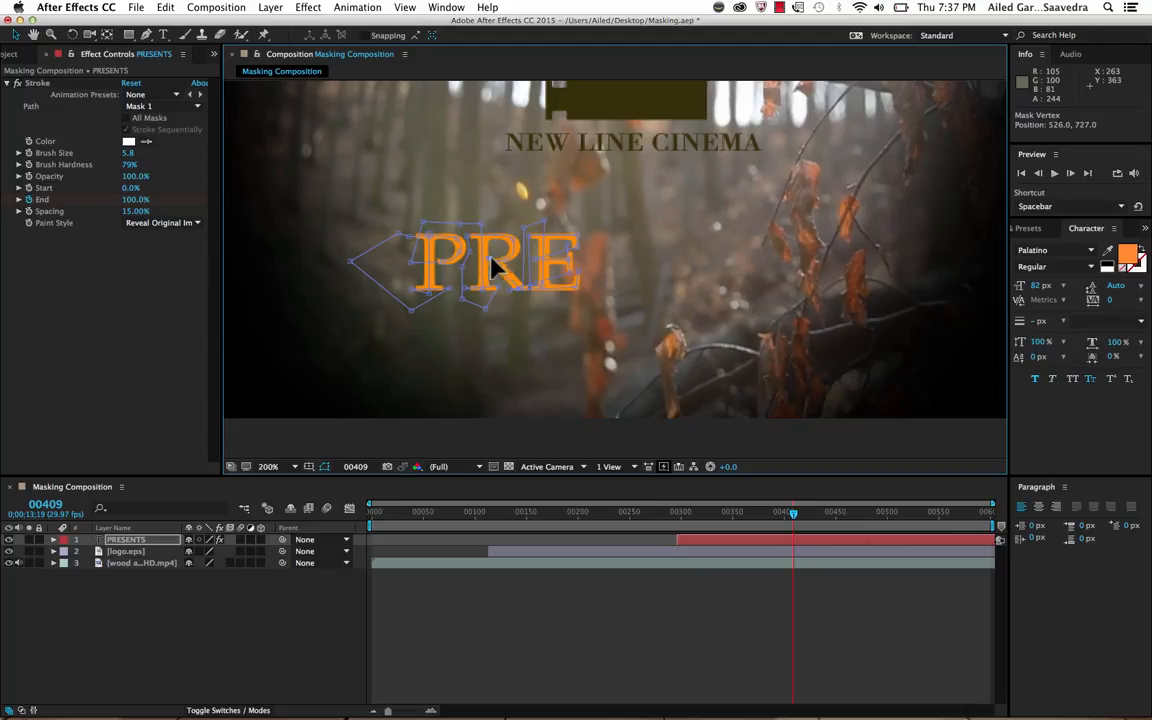
{"action": "left_click_drag", "start_coordinate": [483, 265], "coordinate": [494, 270]}
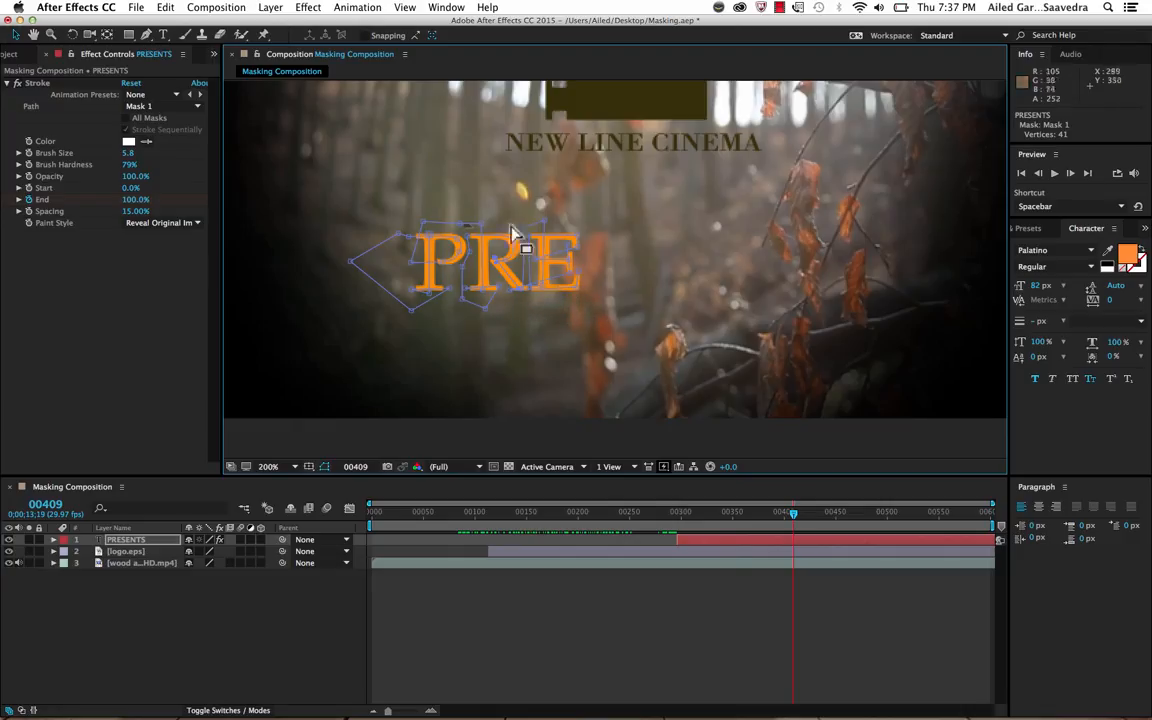
{"action": "mouse_move", "coordinate": [704, 516]}
{"action": "left_mouse_down"}
{"action": "mouse_move", "coordinate": [638, 515]}
{"action": "mouse_move", "coordinate": [794, 517]}
{"action": "mouse_move", "coordinate": [685, 522]}
{"action": "left_mouse_up"}
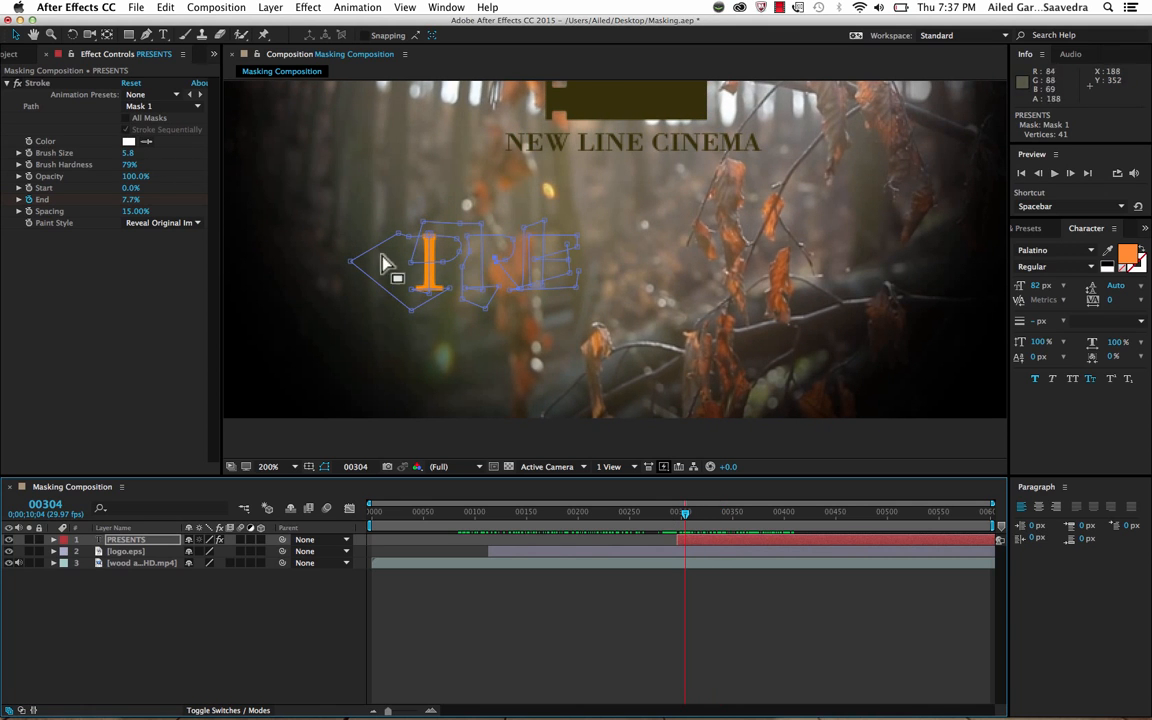
{"action": "left_click_drag", "start_coordinate": [685, 520], "coordinate": [800, 487]}
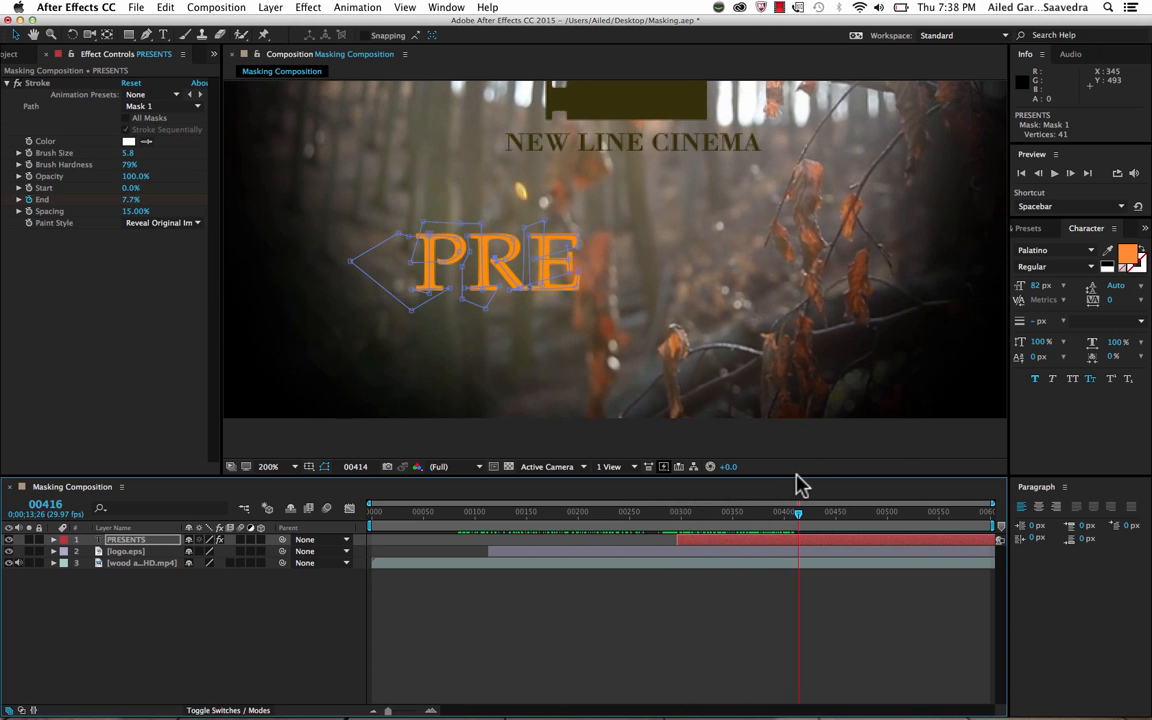